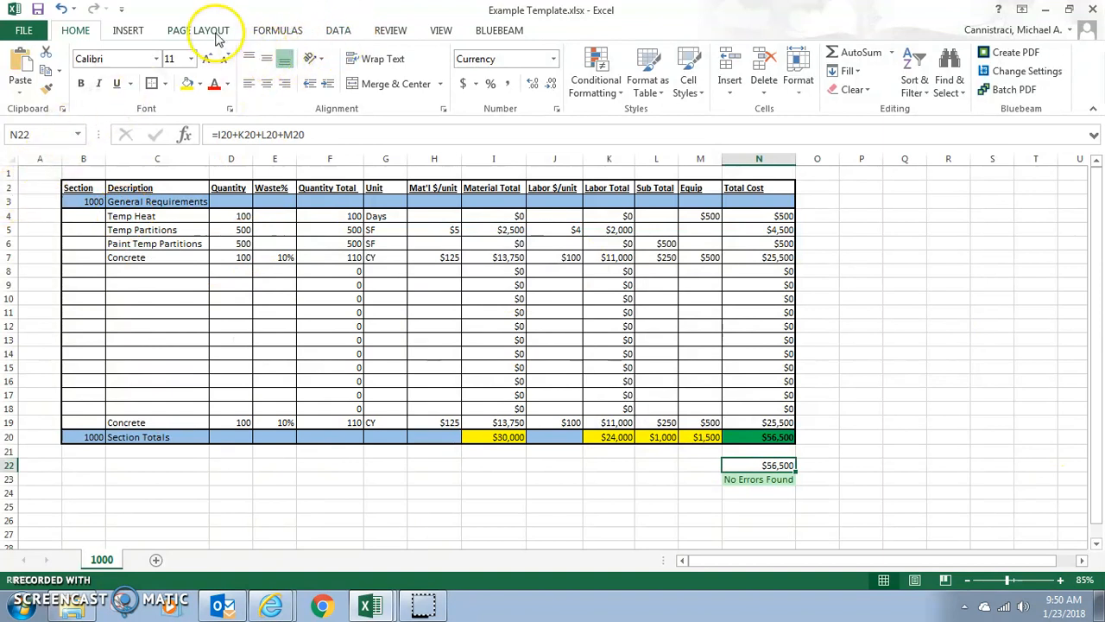
# Step: Set the estimate table B2:N20, from the header row through the section totals, as the print area
pyautogui.click(218, 36)
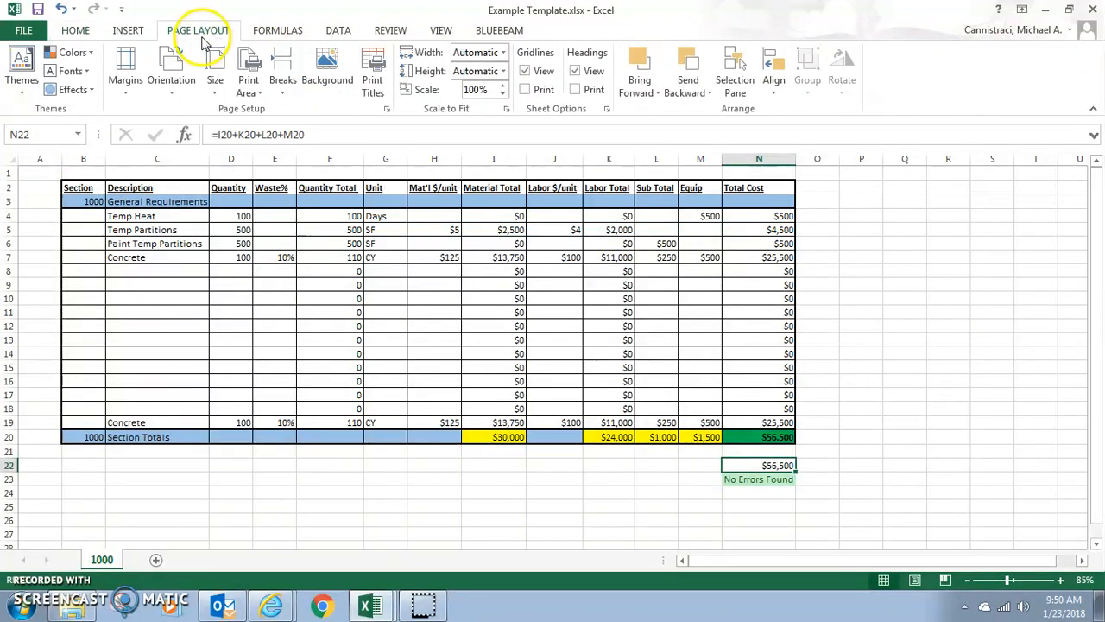
pyautogui.moveTo(48, 174); pyautogui.dragTo(801, 454)
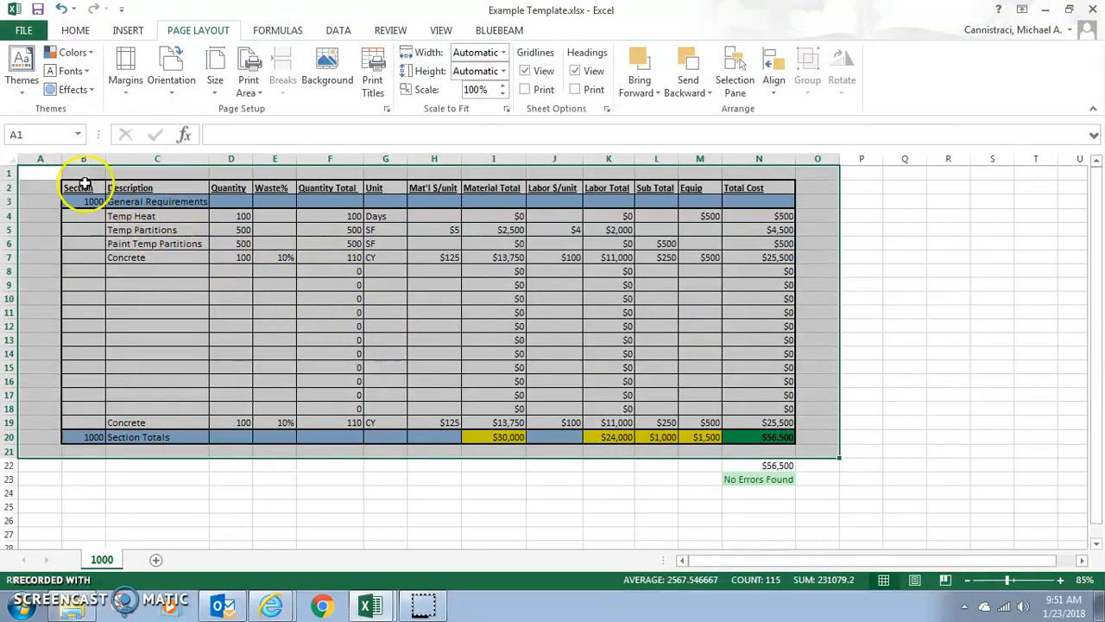
pyautogui.moveTo(70, 188); pyautogui.dragTo(750, 436)
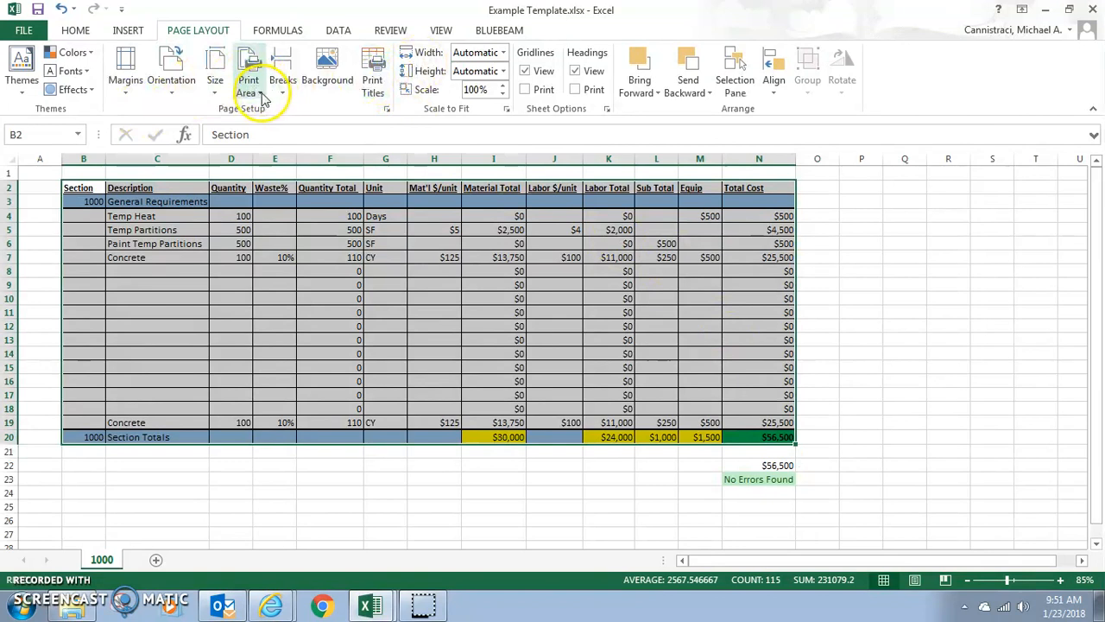
pyautogui.click(248, 84)
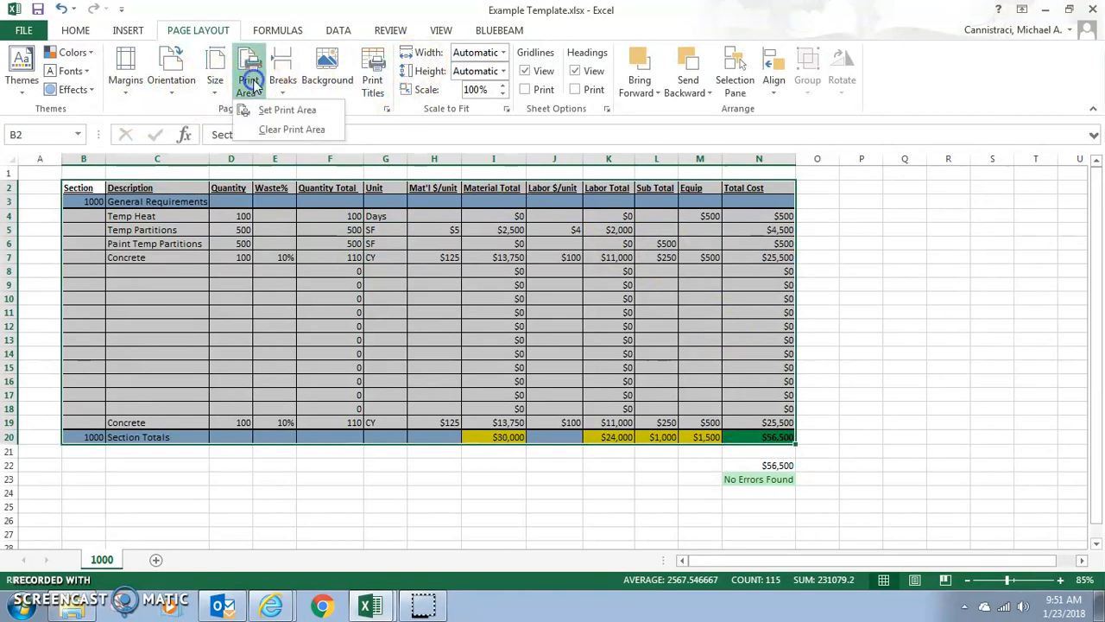
pyautogui.click(291, 109)
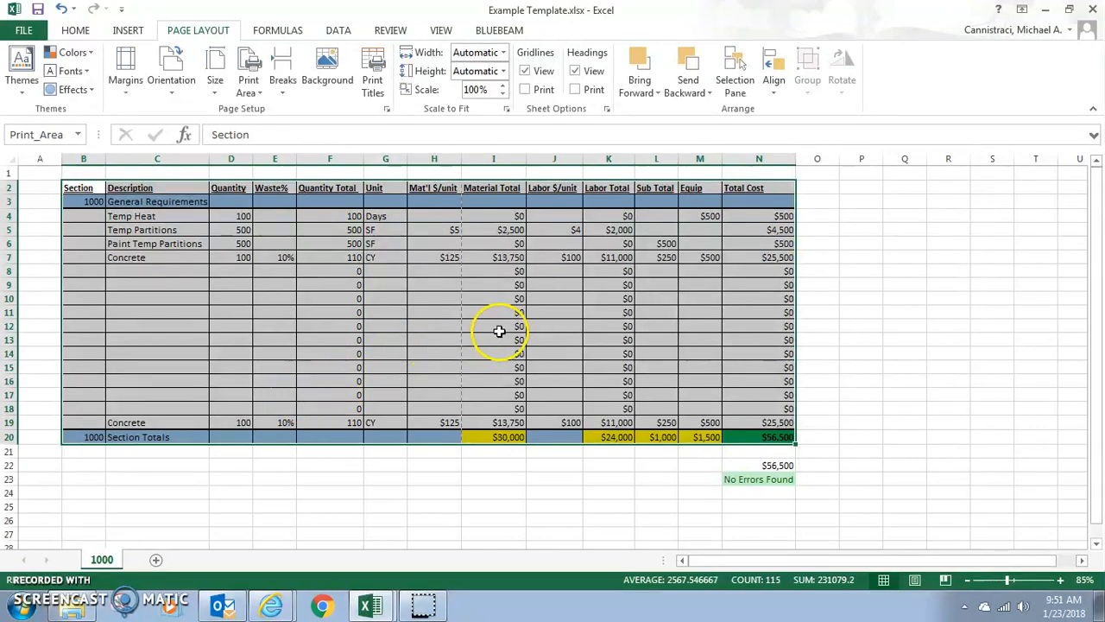
pyautogui.click(456, 280)
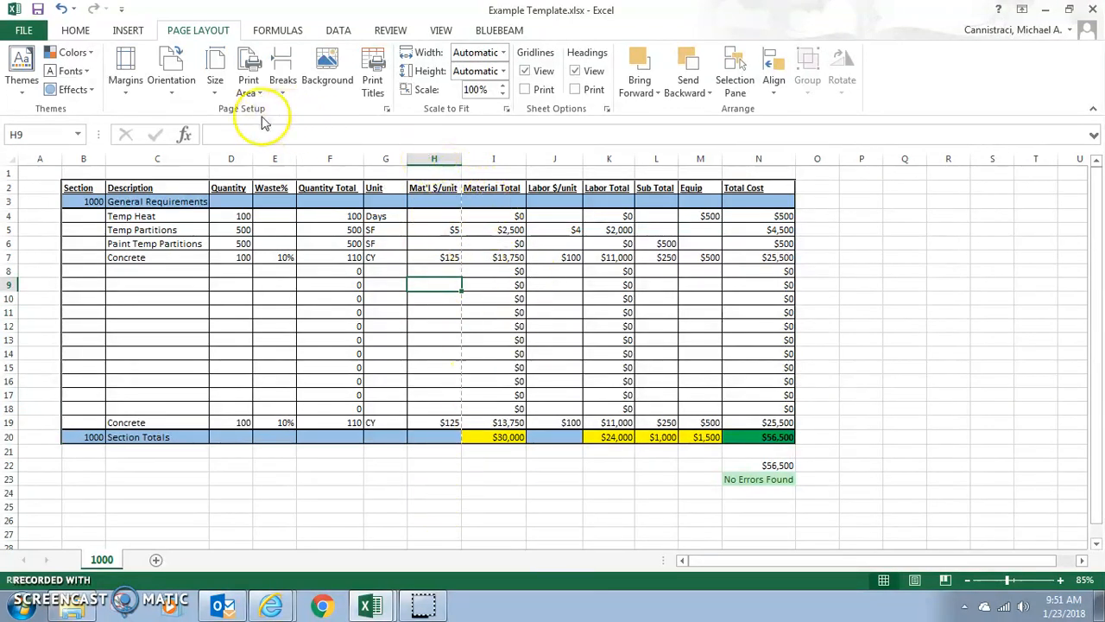
# Step: Check how the print area splits across pages in Page Break Preview and return to Normal view
pyautogui.click(441, 30)
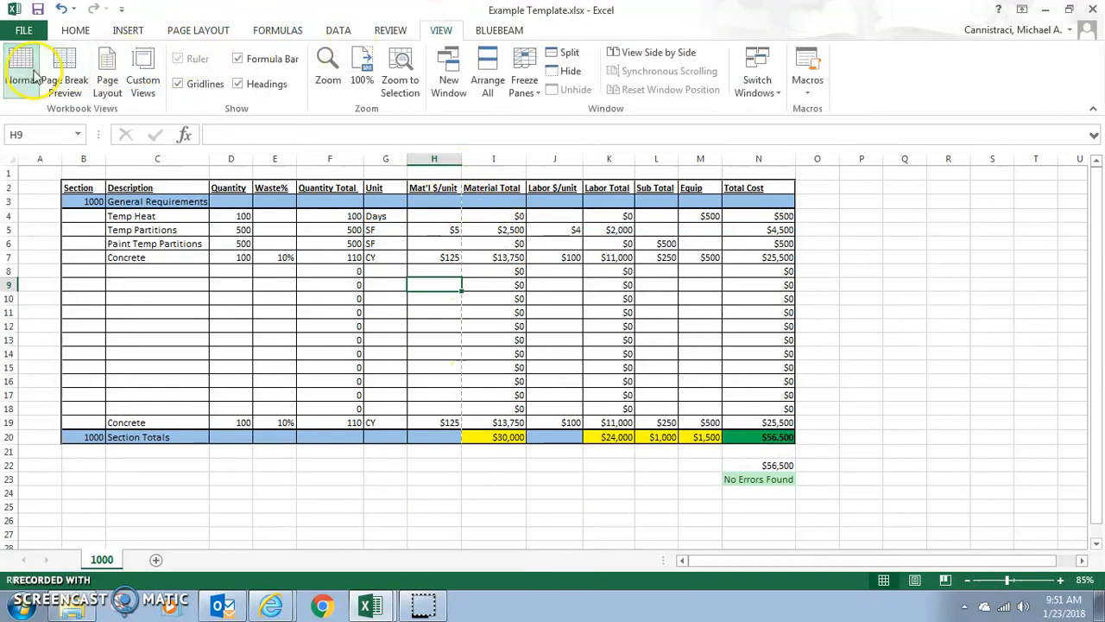
pyautogui.click(68, 65)
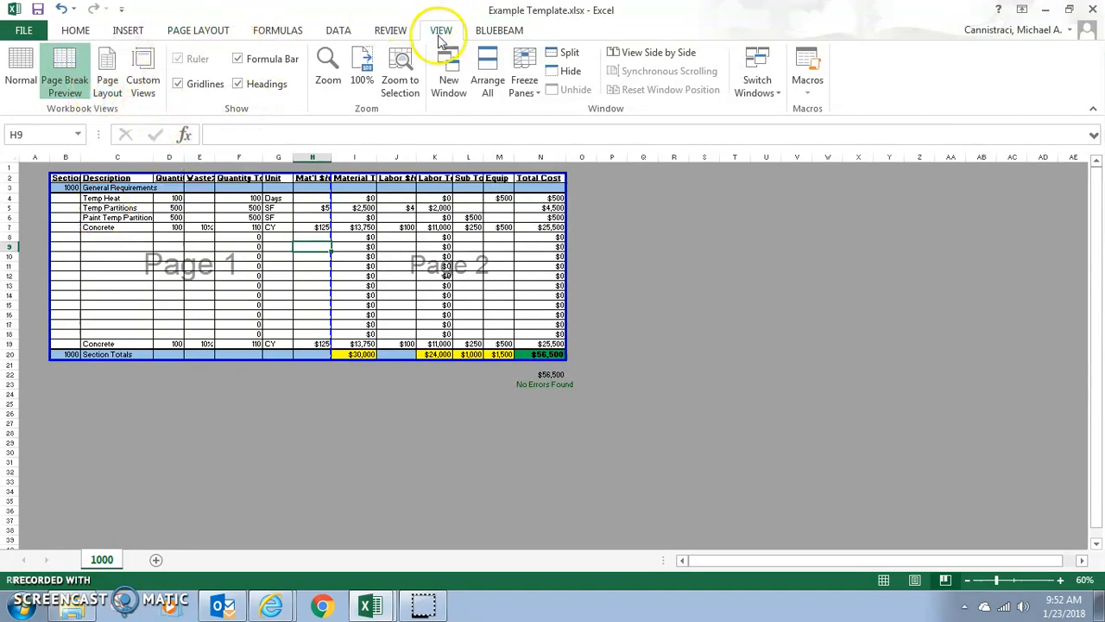
pyautogui.click(19, 69)
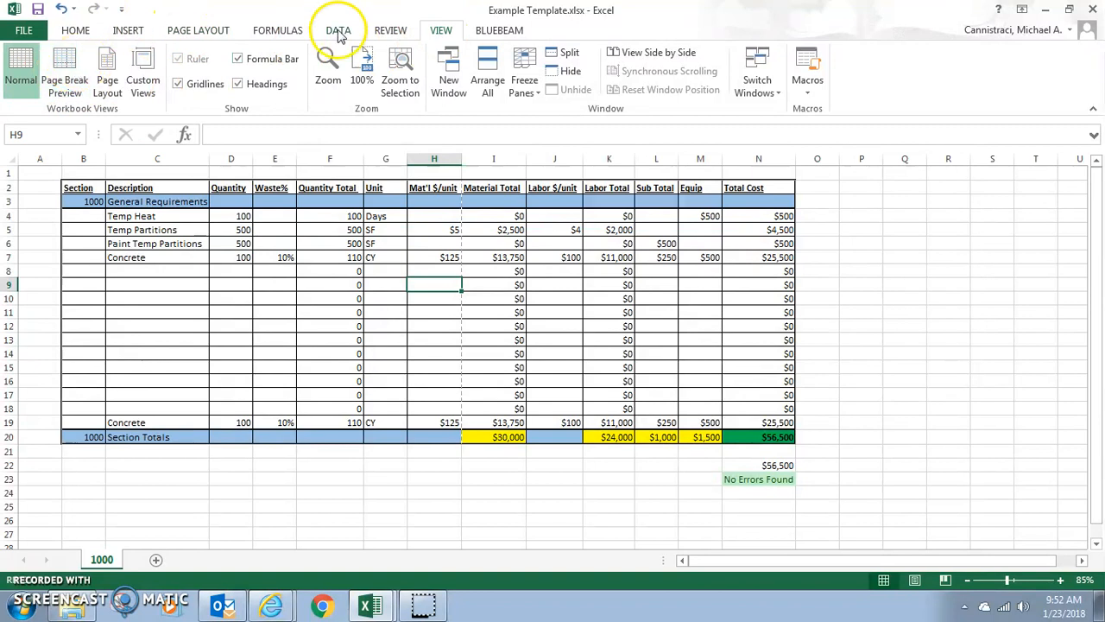
# Step: Set the page orientation to Landscape and scale the print width to 1 page
pyautogui.click(190, 29)
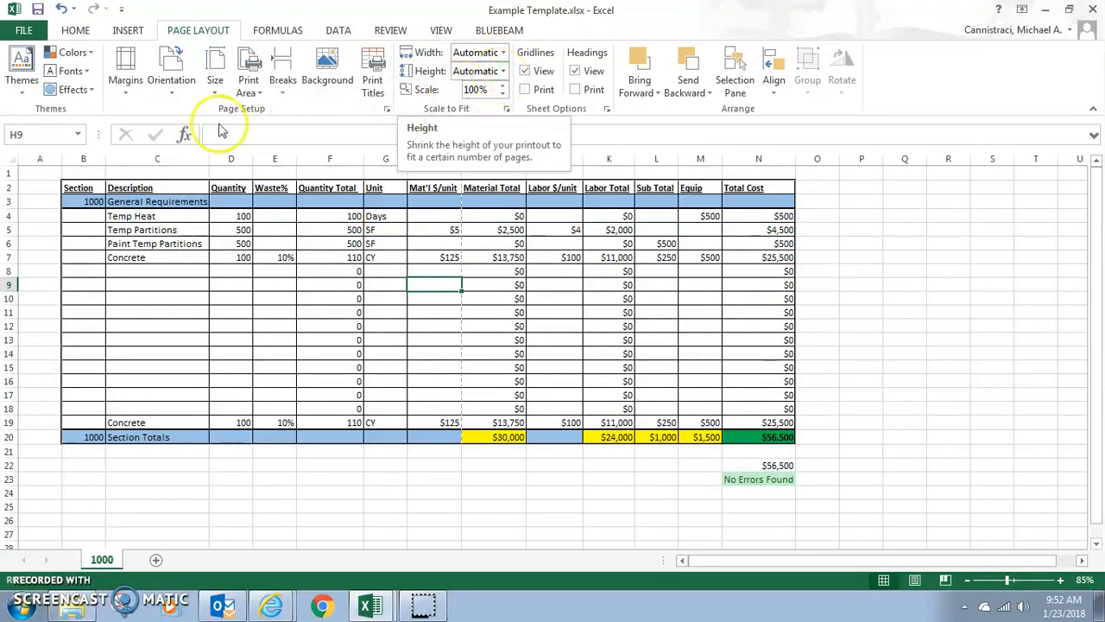
pyautogui.click(177, 82)
pyautogui.click(194, 158)
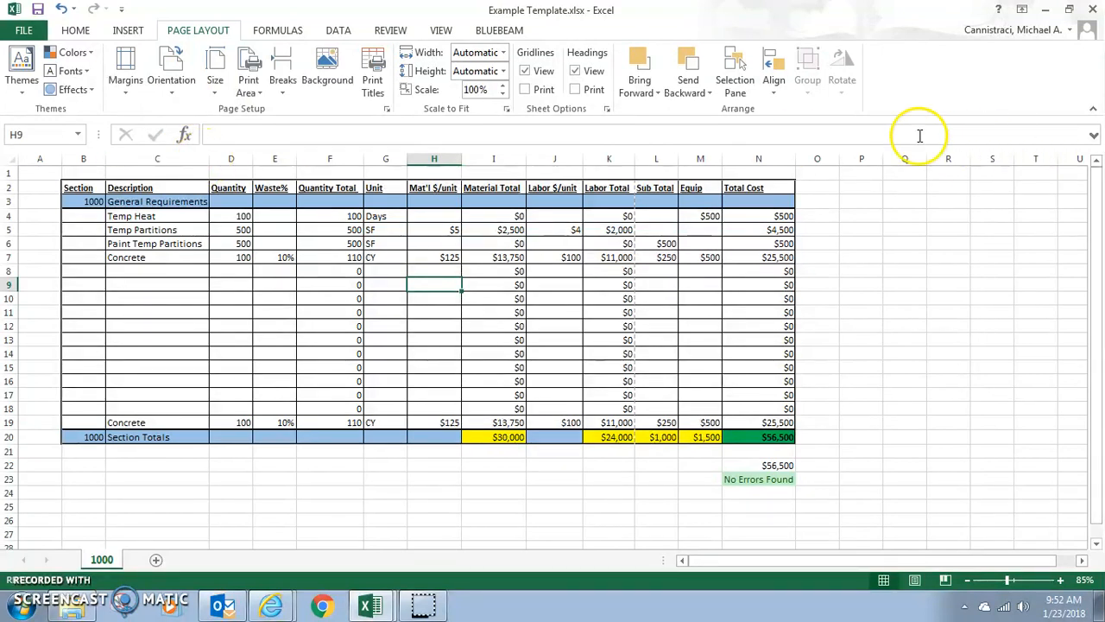
pyautogui.click(513, 103)
pyautogui.click(504, 52)
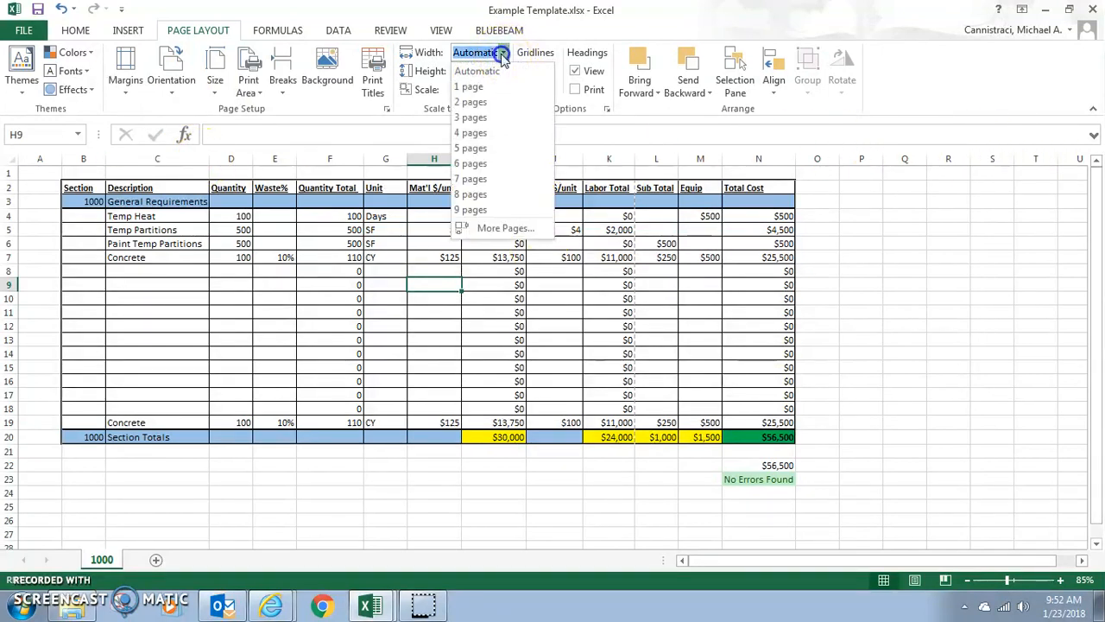
pyautogui.click(473, 88)
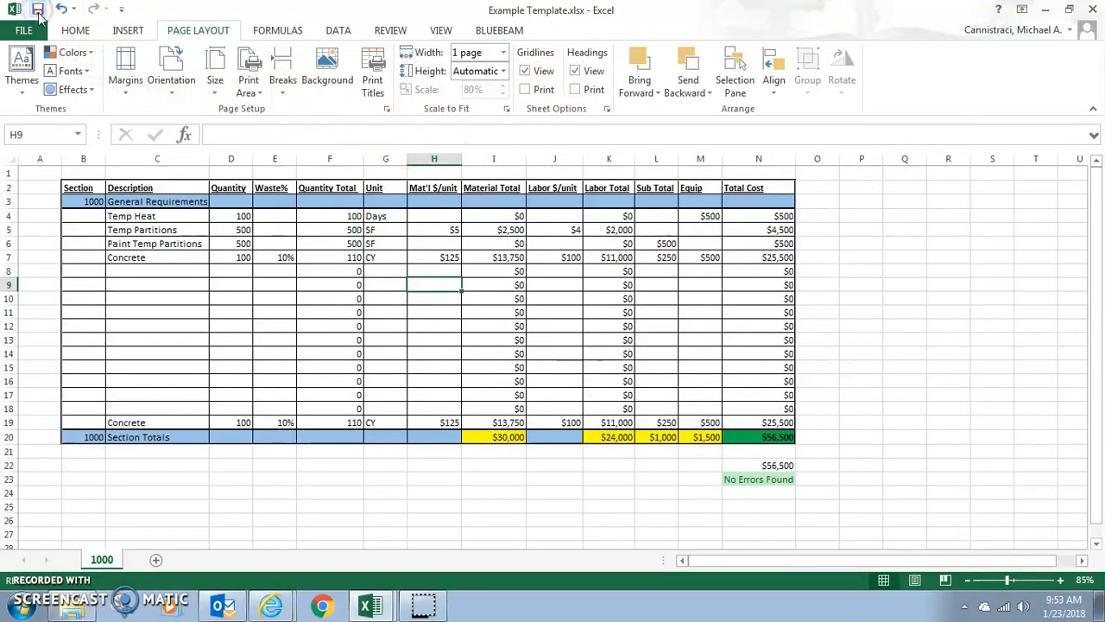
# Step: Check the page breaks of the landscape layout in Page Break Preview and switch back to Normal view
pyautogui.click(439, 31)
pyautogui.click(63, 64)
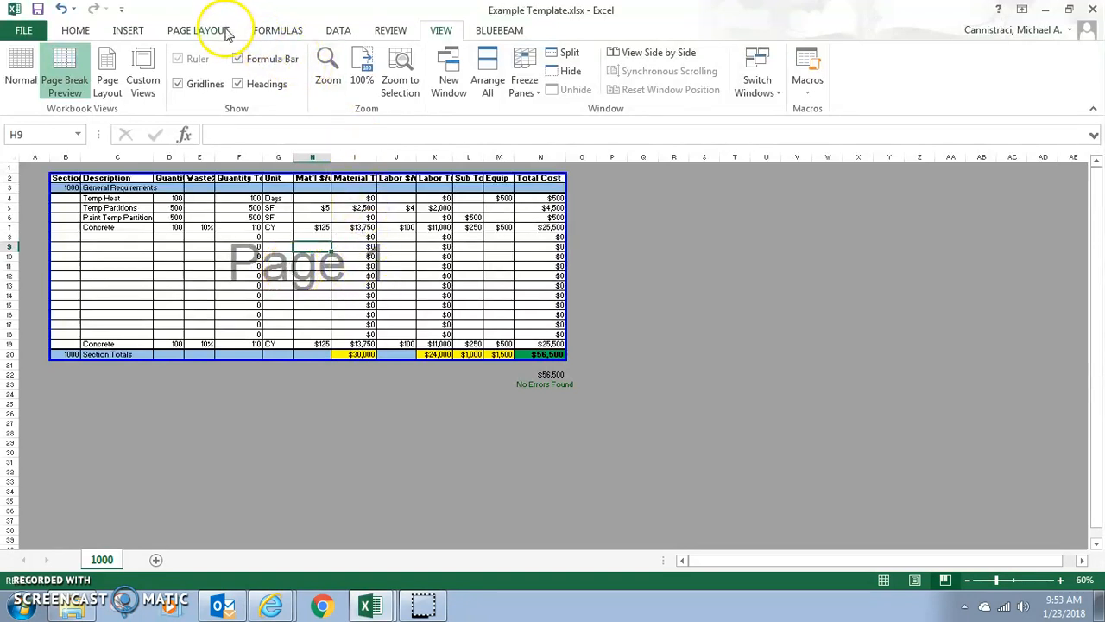
pyautogui.click(20, 71)
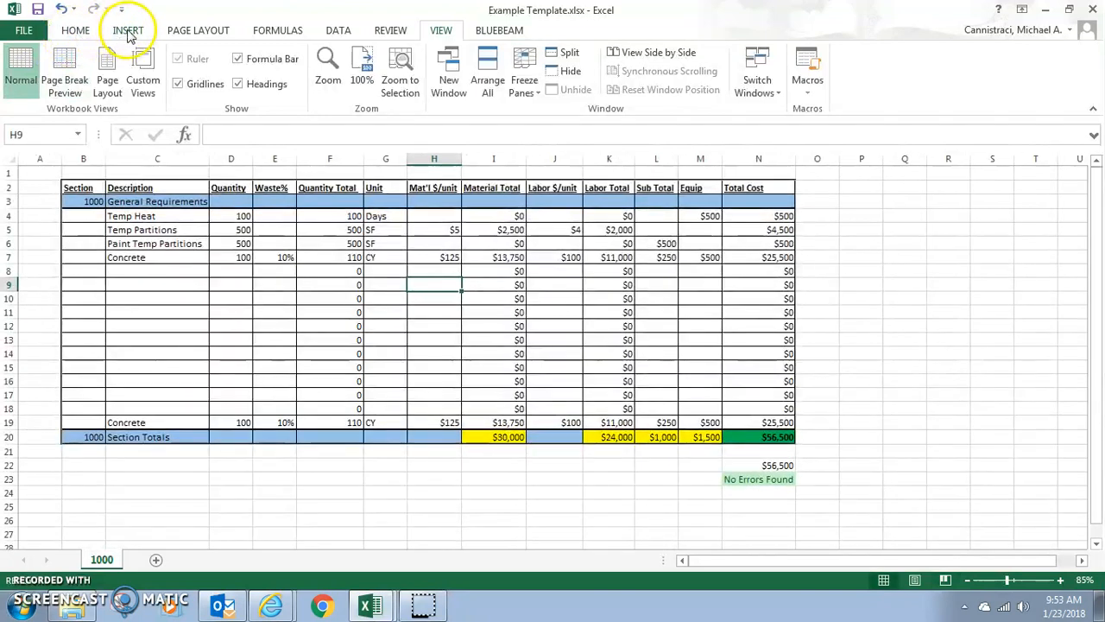
# Step: Choose the Letter 8.5" x 11" paper size and view the margin presets without changing them
pyautogui.click(128, 32)
pyautogui.click(198, 30)
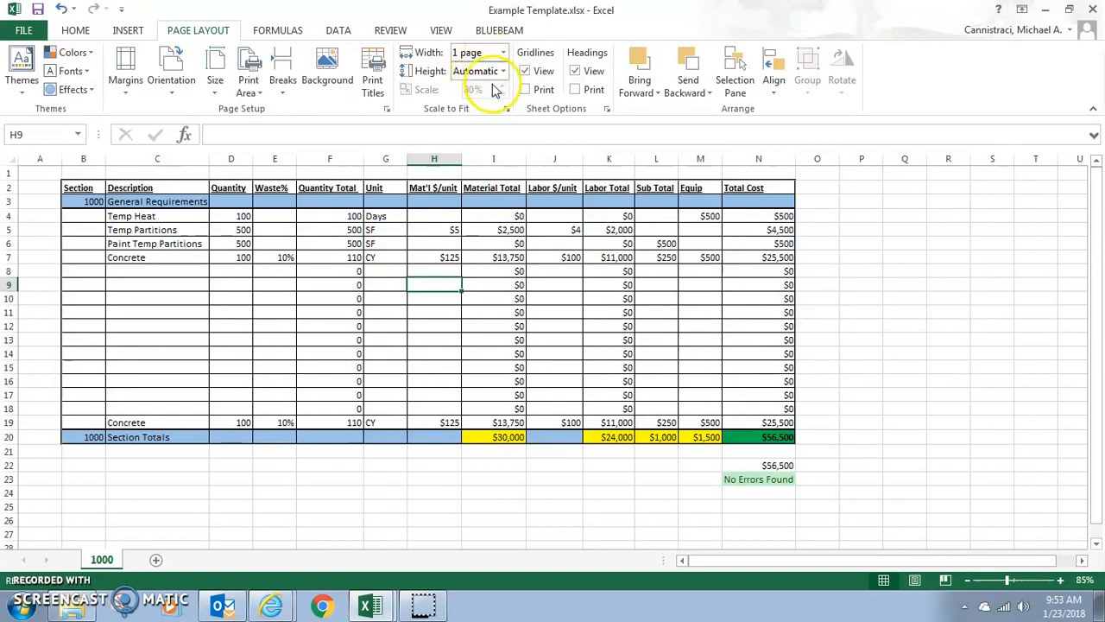
pyautogui.click(221, 90)
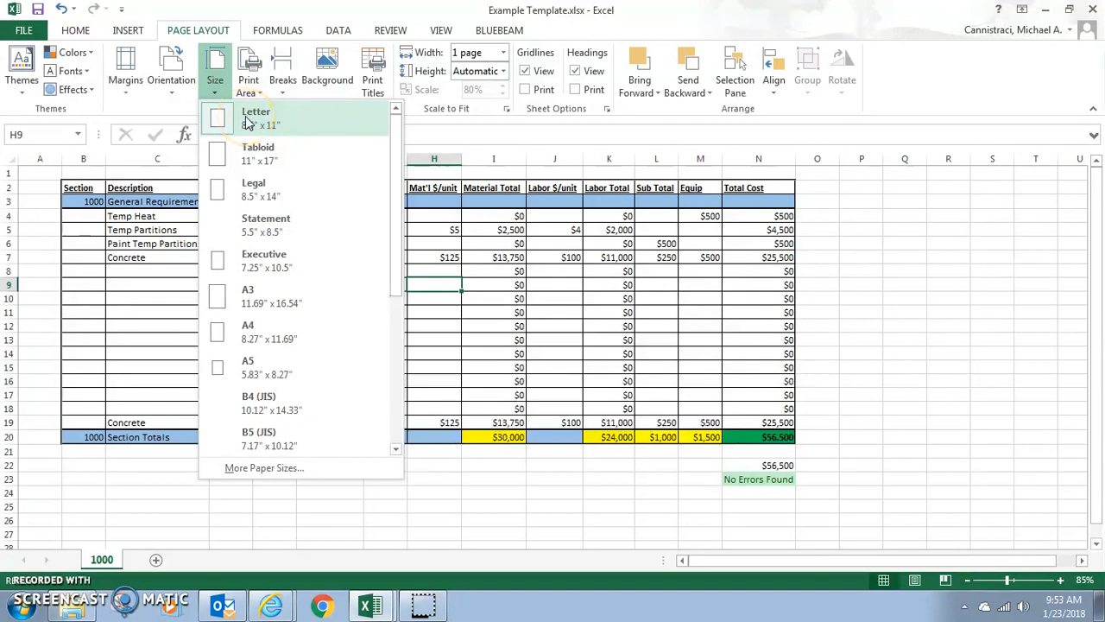
pyautogui.click(248, 122)
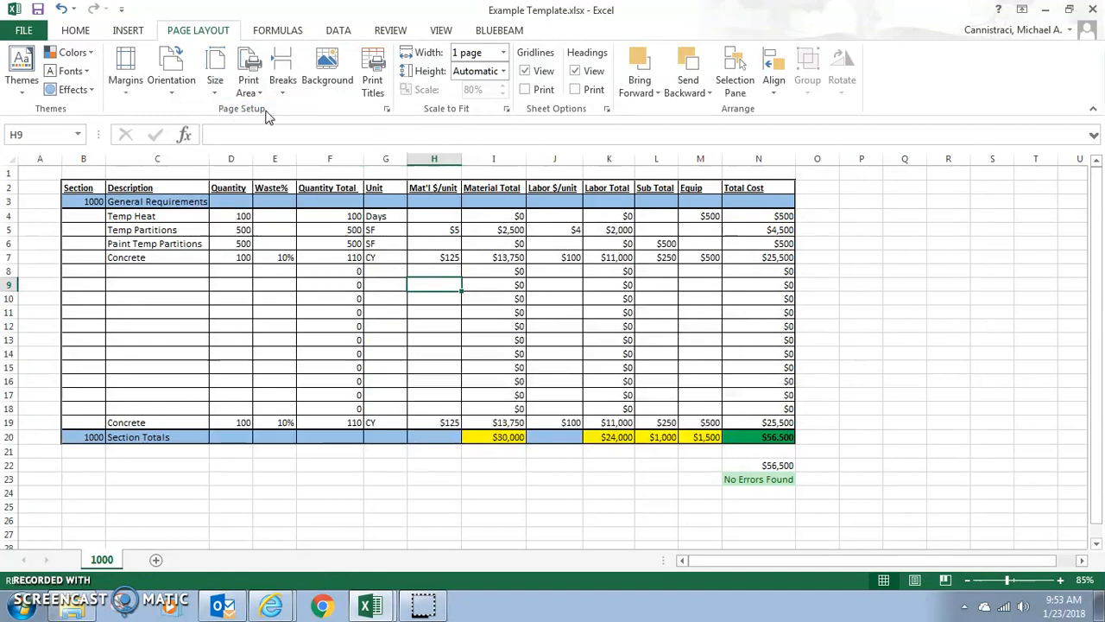
pyautogui.click(125, 71)
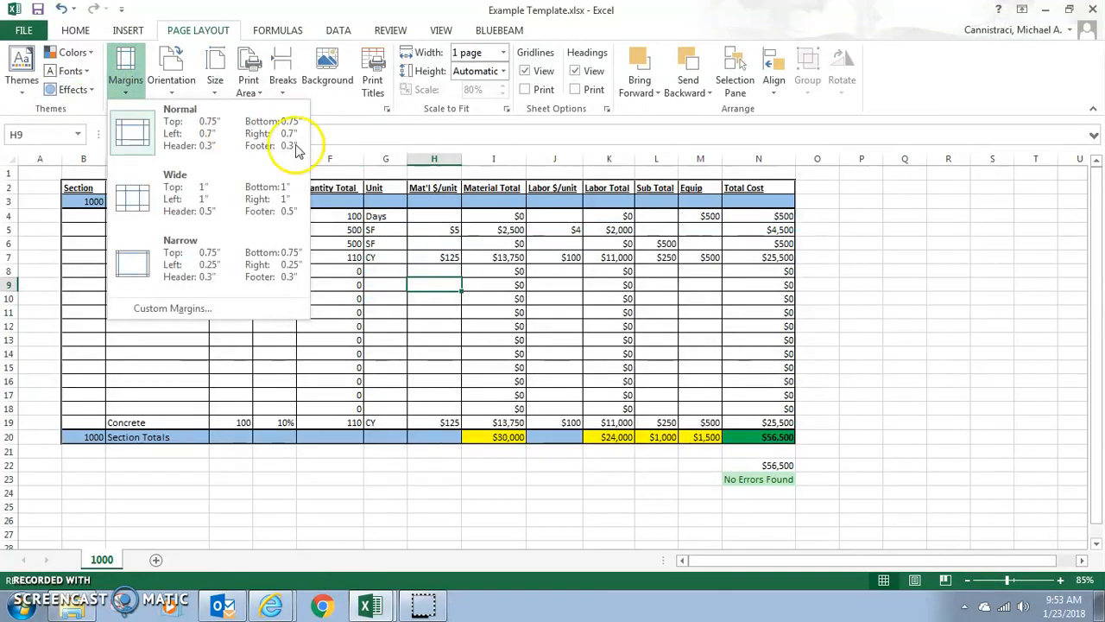
pyautogui.click(913, 229)
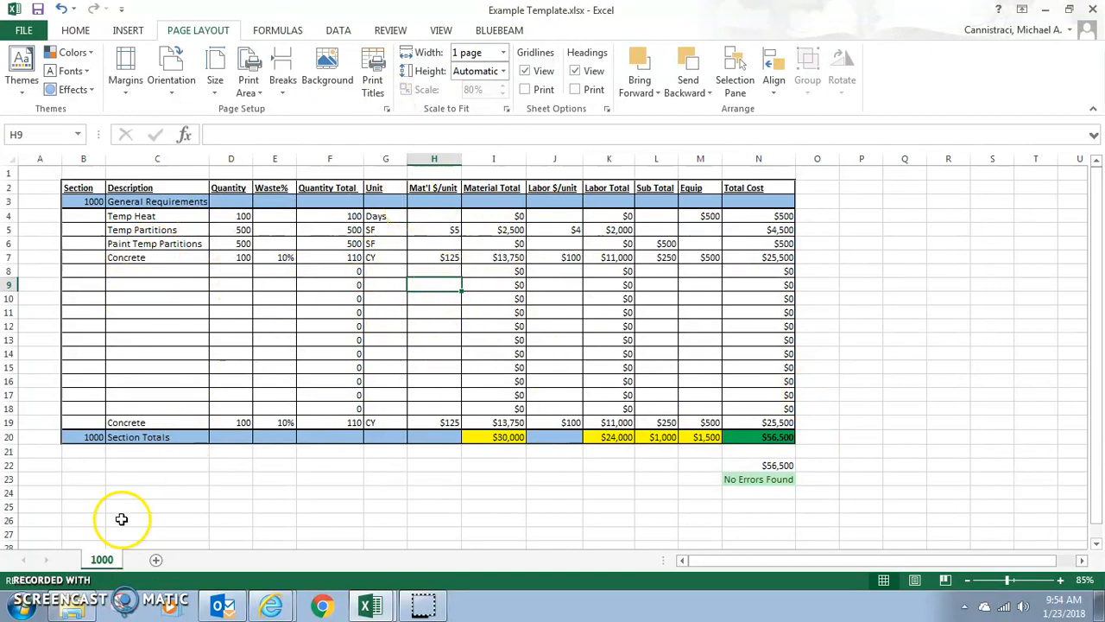
# Step: Add a blank worksheet after sheet 1000 and delete it
pyautogui.doubleClick(103, 559)
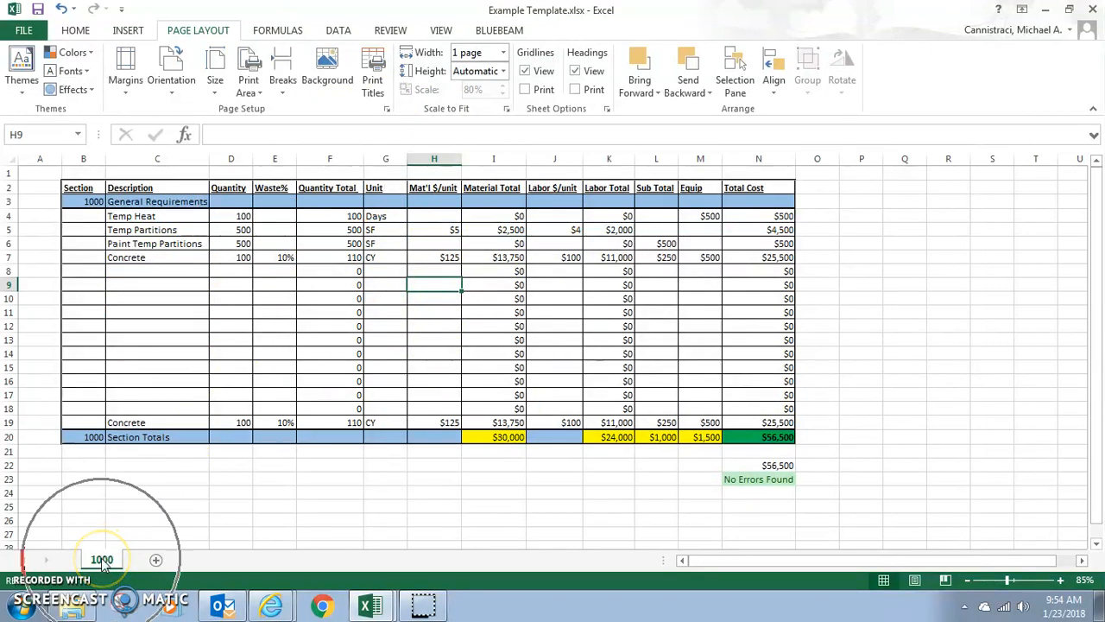
pyautogui.click(157, 560)
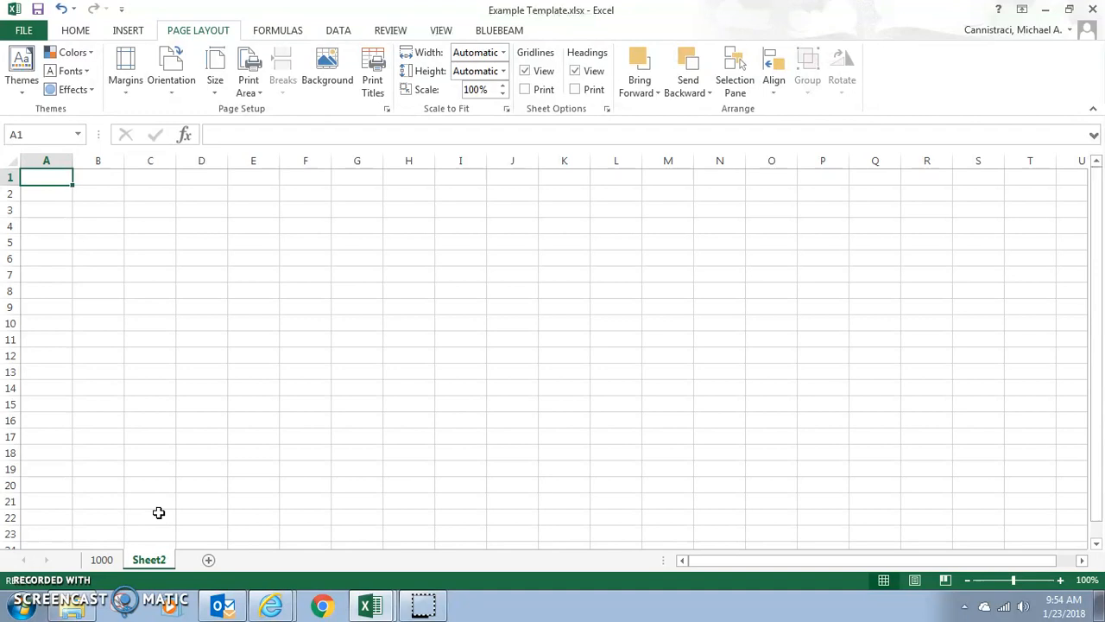
pyautogui.rightClick(149, 555)
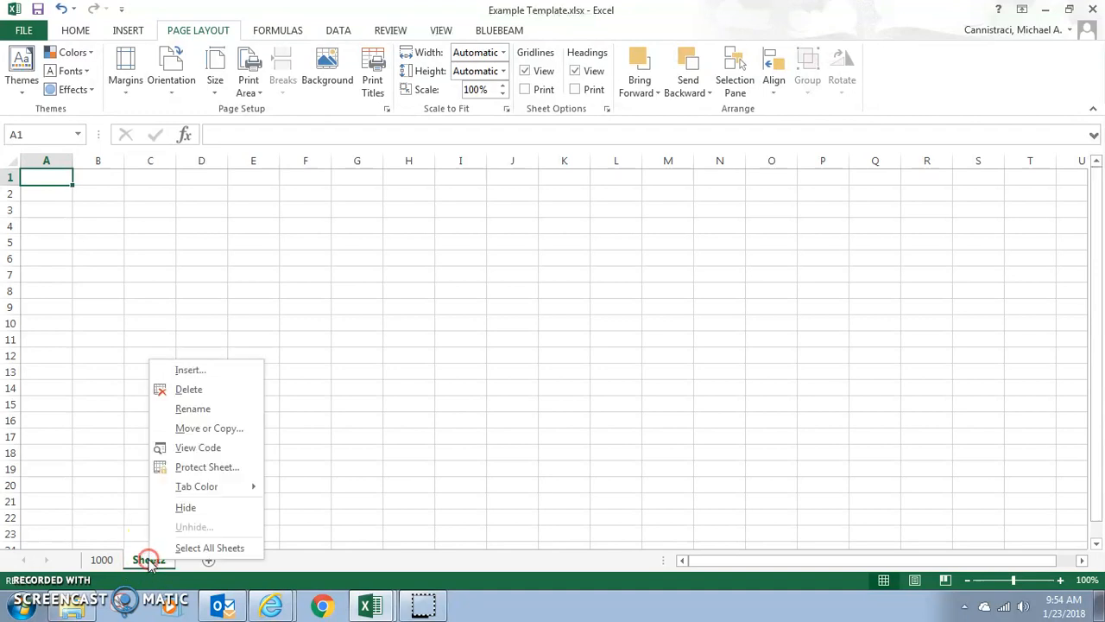
pyautogui.click(186, 390)
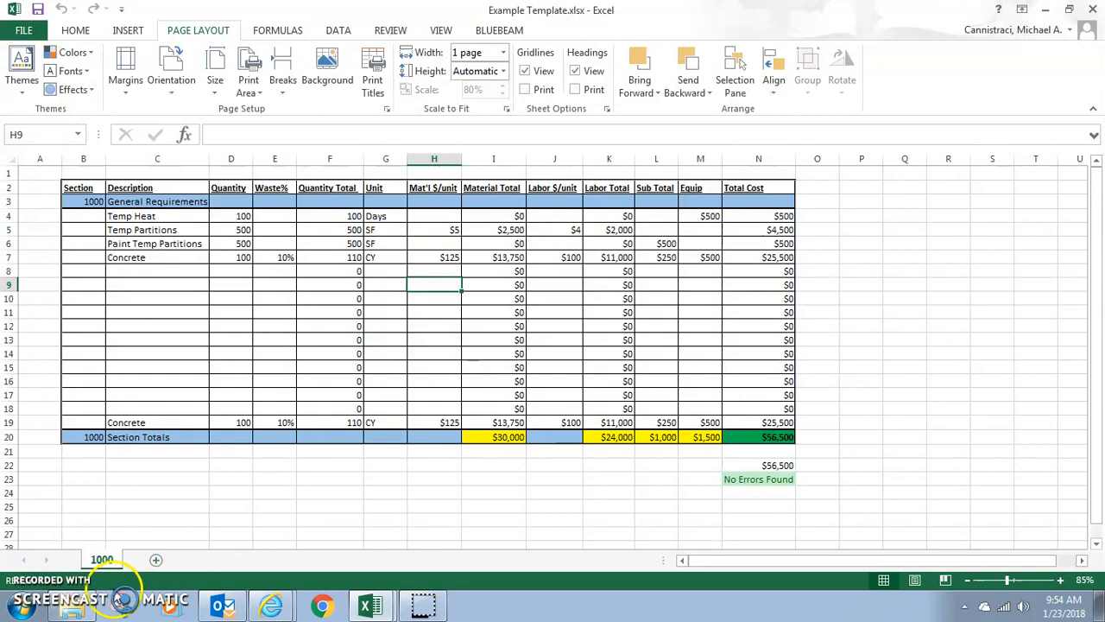
# Step: Add a new worksheet and paste into it, at B2, a copy of range B2:N23 from sheet 1000
pyautogui.click(155, 559)
pyautogui.click(101, 560)
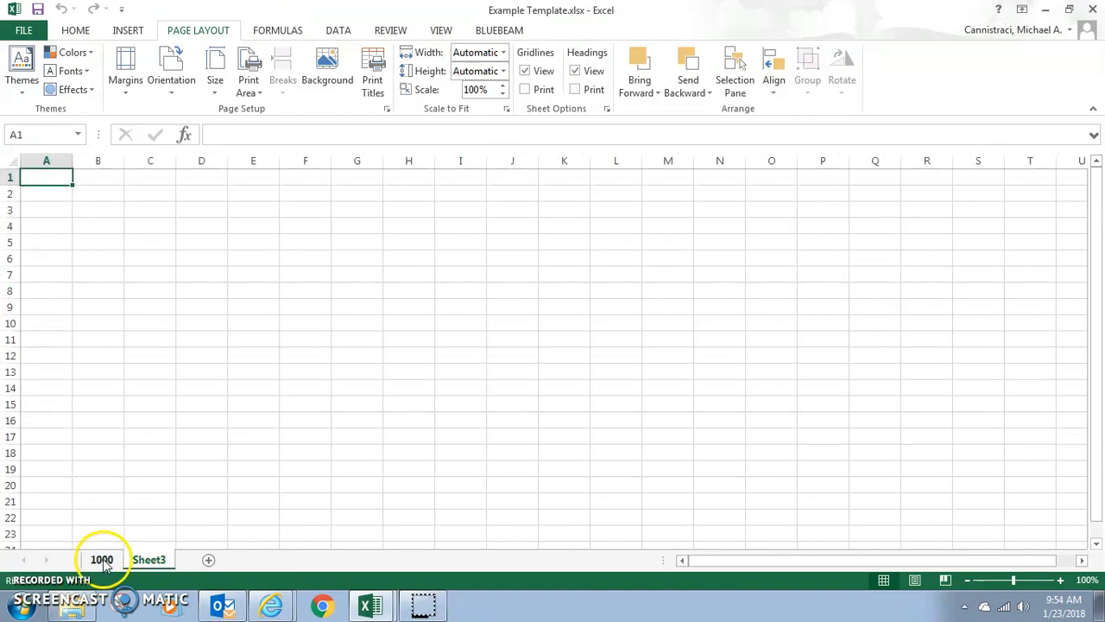
pyautogui.moveTo(81, 181); pyautogui.dragTo(771, 475)
pyautogui.hotkey('ctrl', 'c')
pyautogui.click(155, 560)
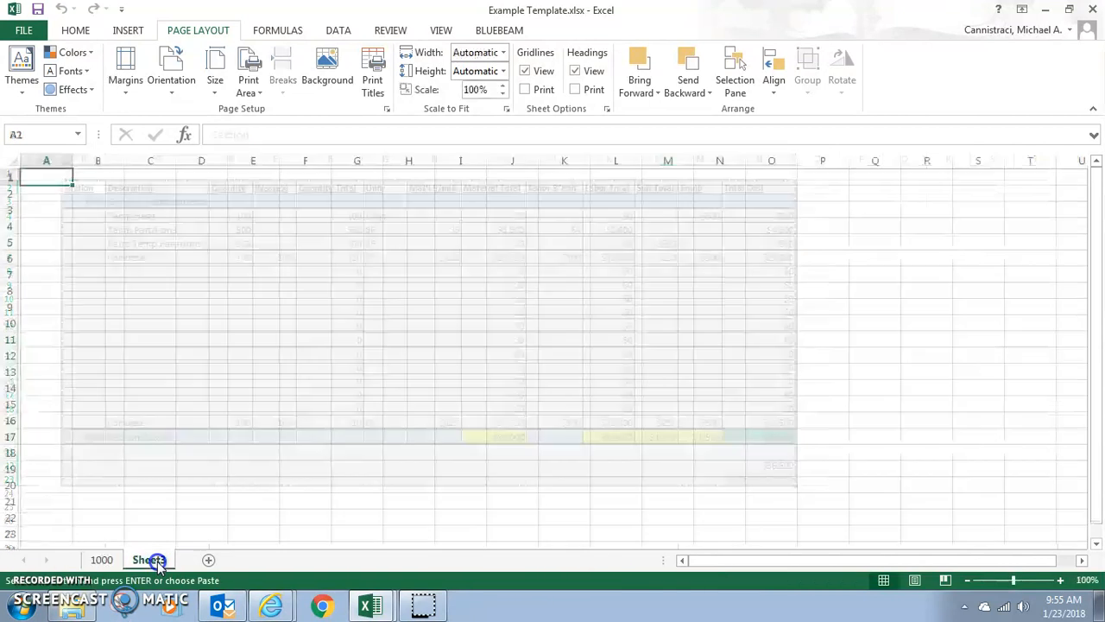
pyautogui.click(94, 190)
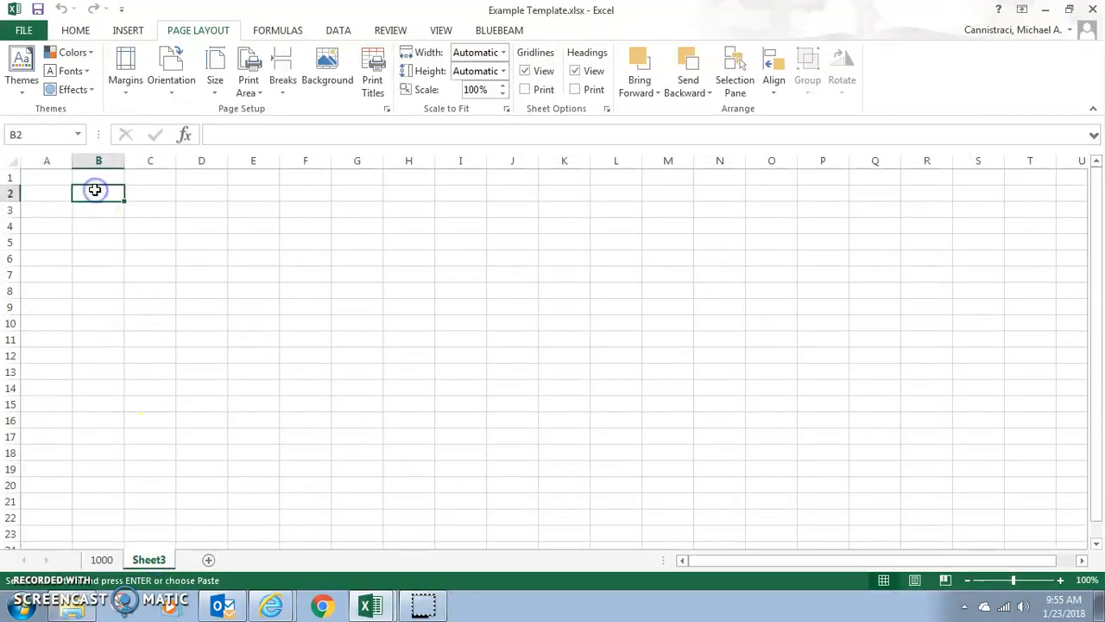
pyautogui.hotkey('ctrl', 'v')
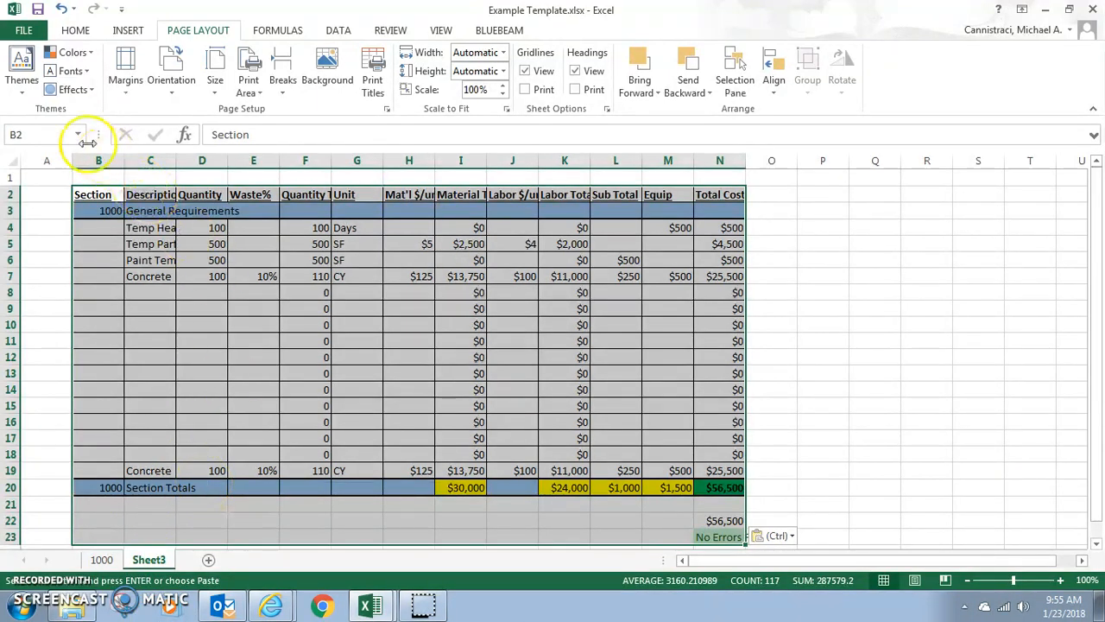
# Step: Auto-fit the Description and Total Cost columns on the new worksheet
pyautogui.doubleClick(176, 160)
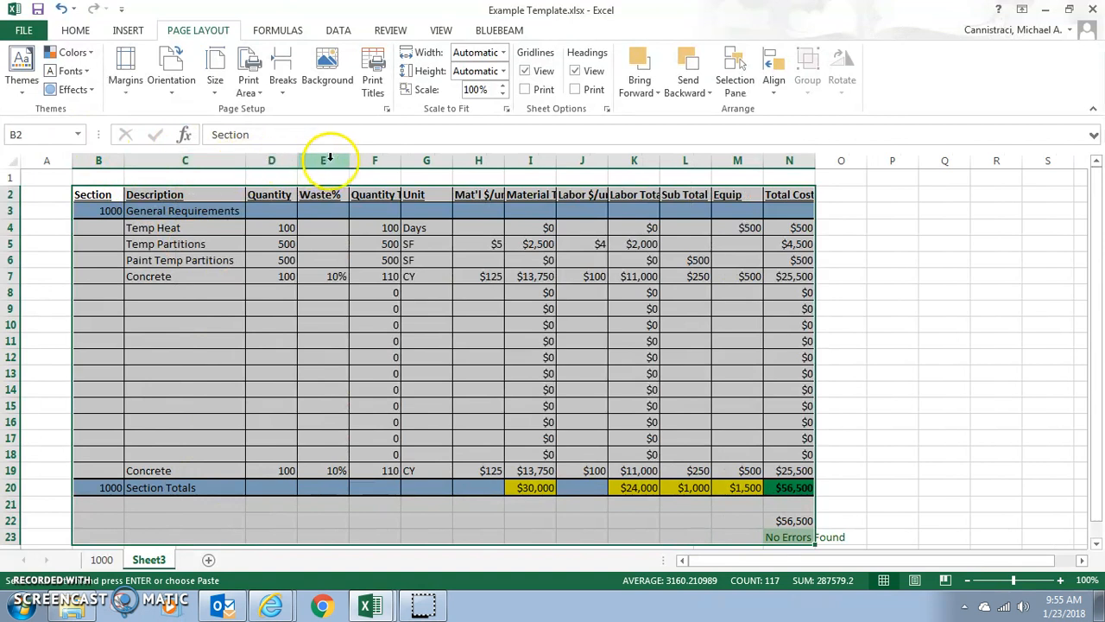
pyautogui.doubleClick(815, 160)
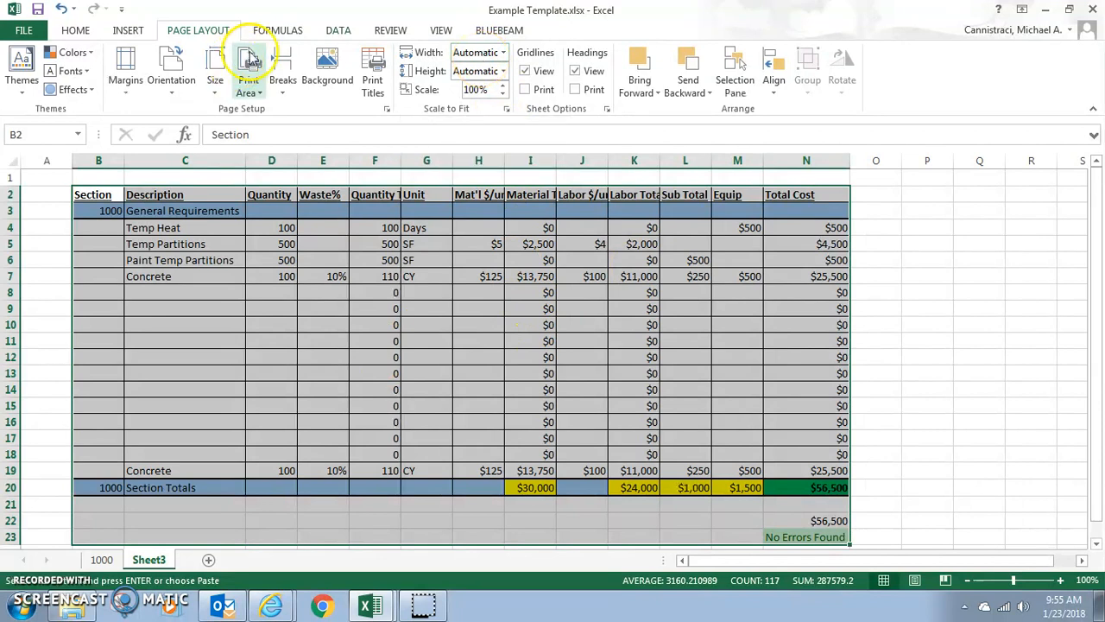
pyautogui.click(248, 91)
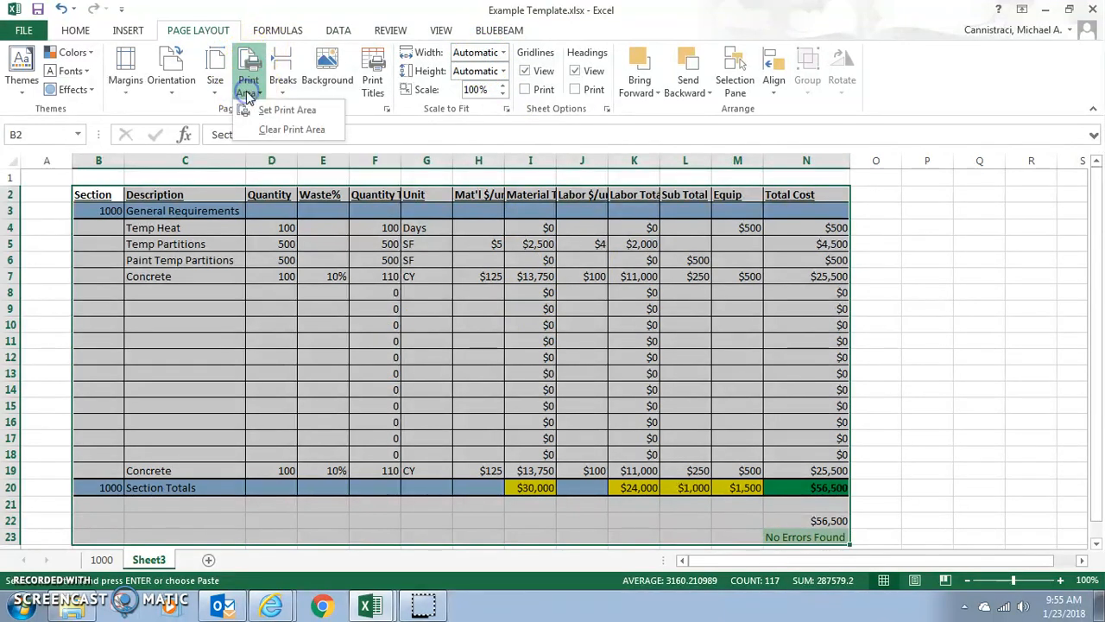
pyautogui.click(248, 82)
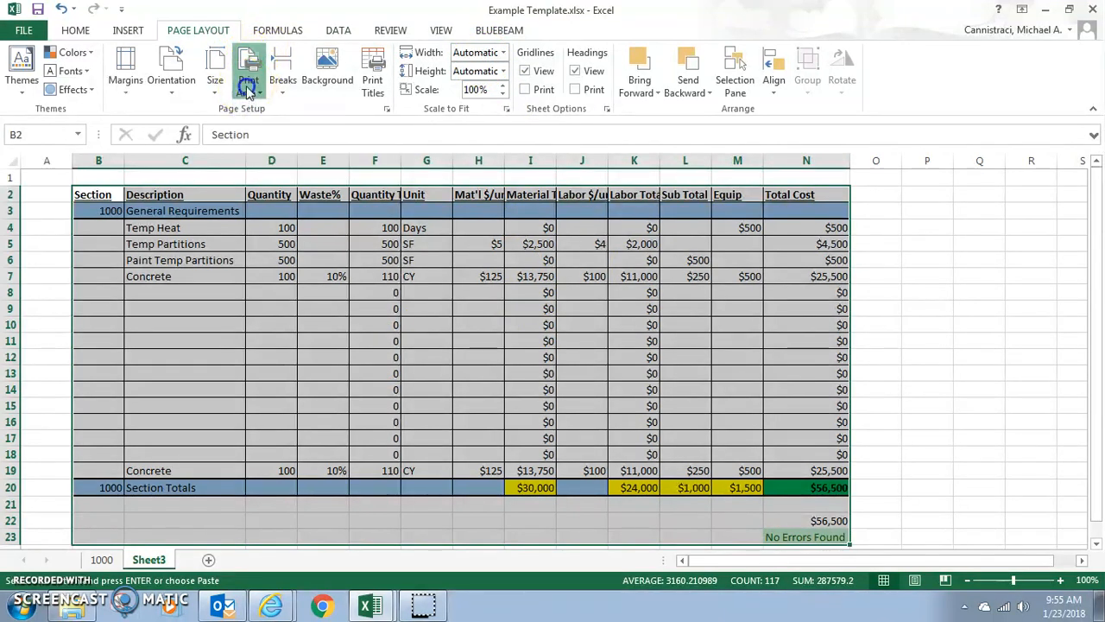
pyautogui.click(175, 76)
pyautogui.click(177, 78)
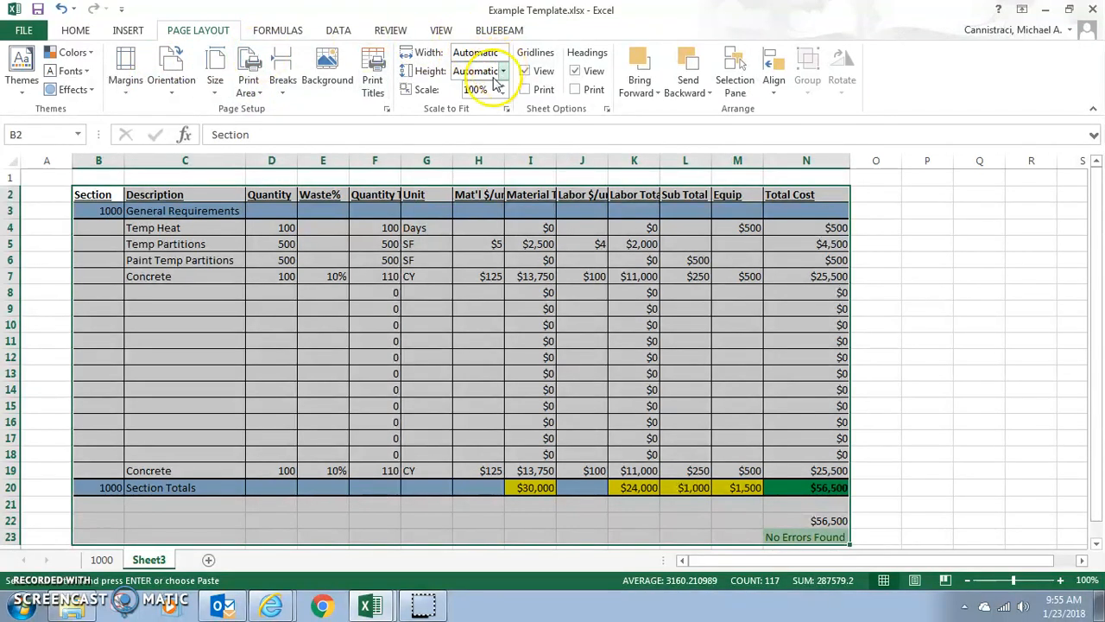
# Step: Delete the Sheet3 worksheet that holds the pasted copy of the section table
pyautogui.rightClick(149, 561)
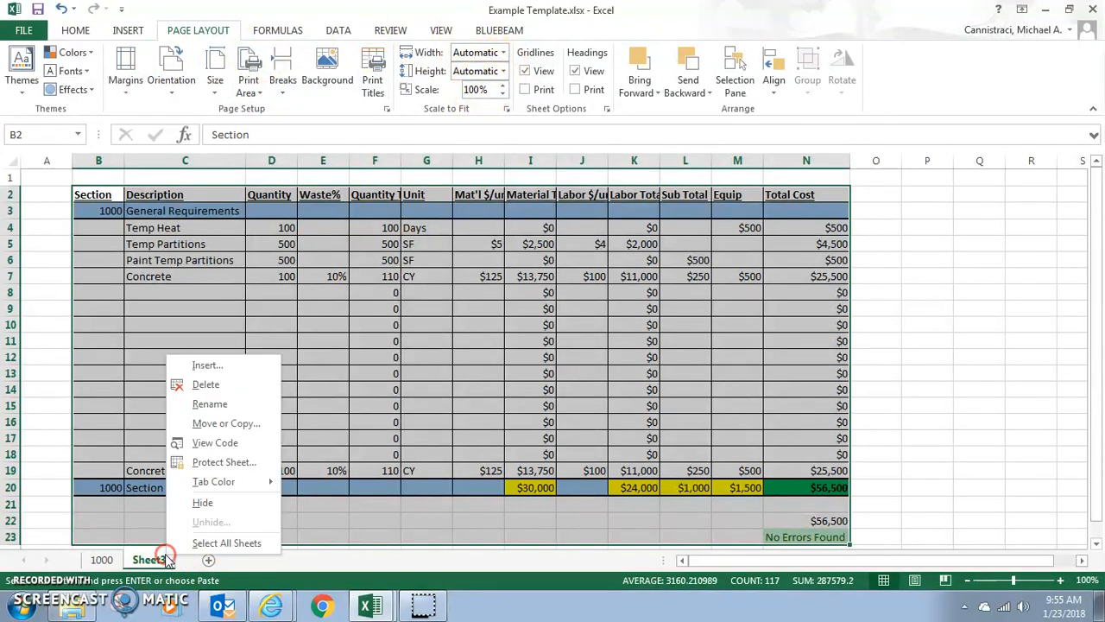
pyautogui.click(248, 388)
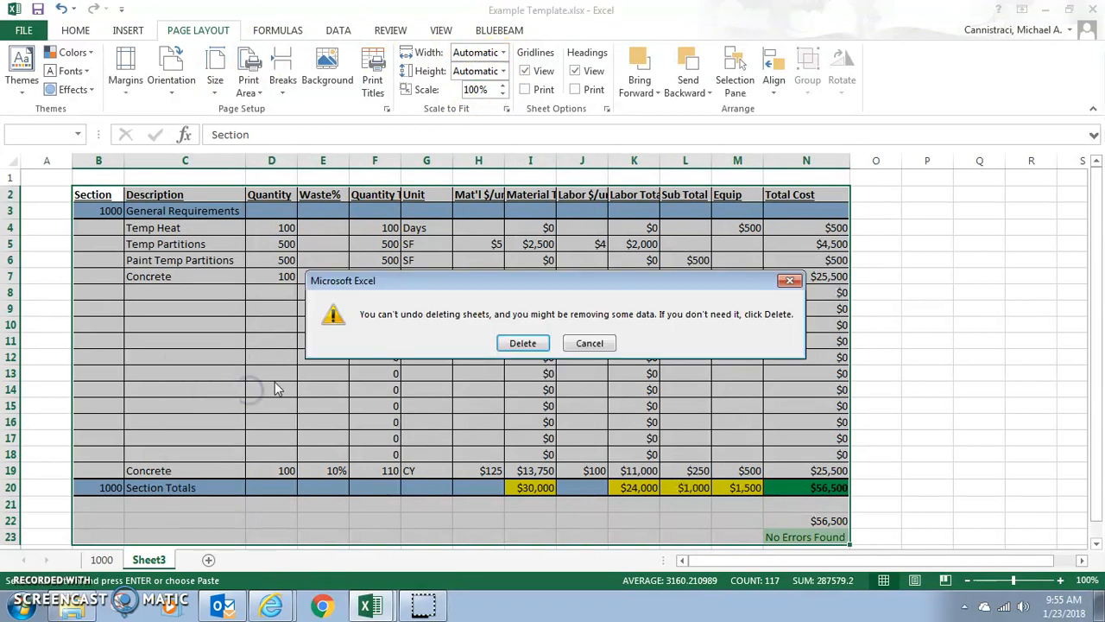
pyautogui.click(524, 343)
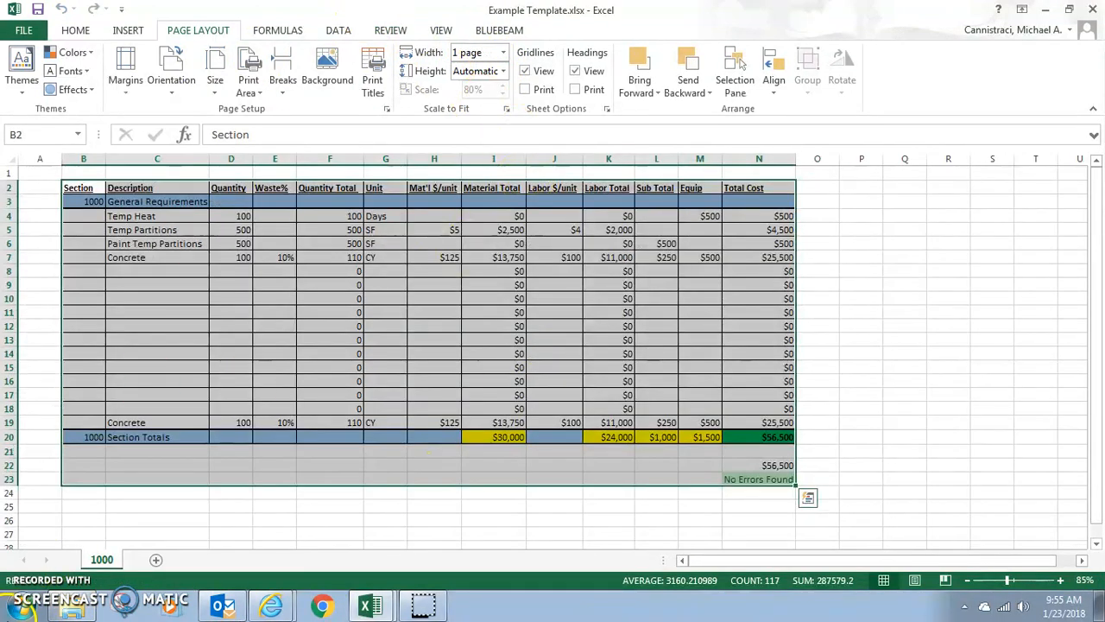
# Step: Duplicate sheet 1000 within the same workbook, placing the copy at the end
pyautogui.rightClick(105, 562)
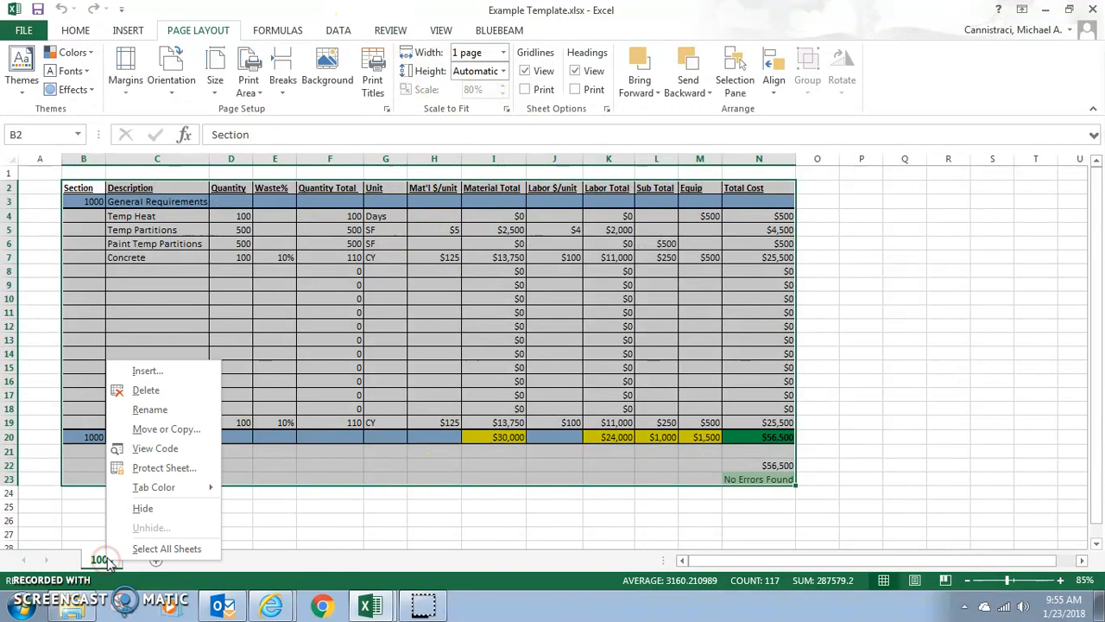
pyautogui.click(182, 431)
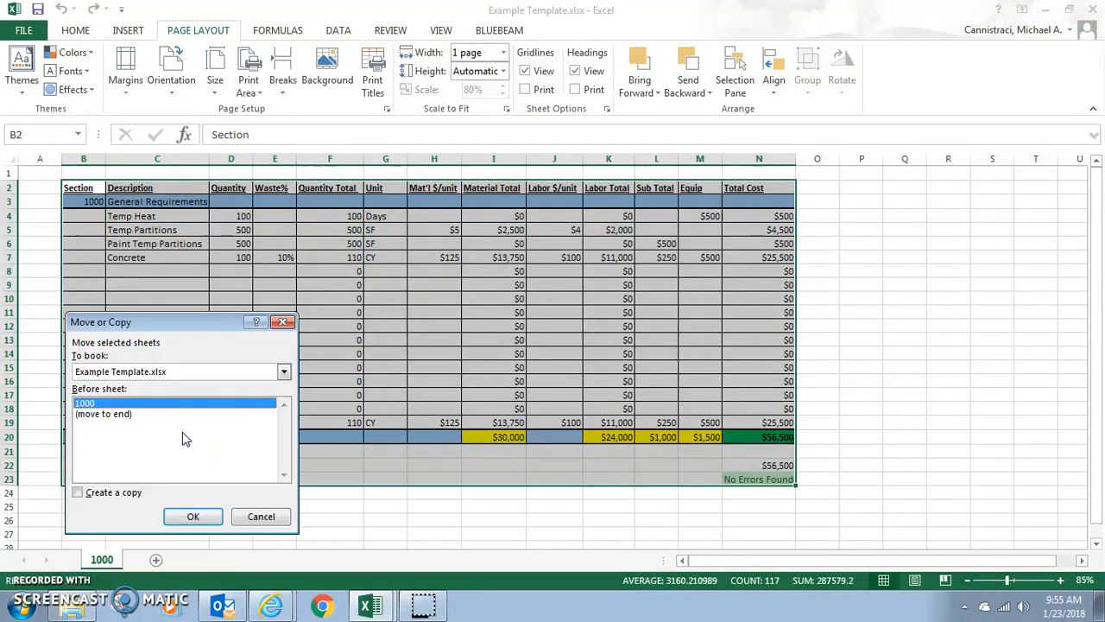
pyautogui.click(90, 415)
pyautogui.click(78, 492)
pyautogui.click(187, 514)
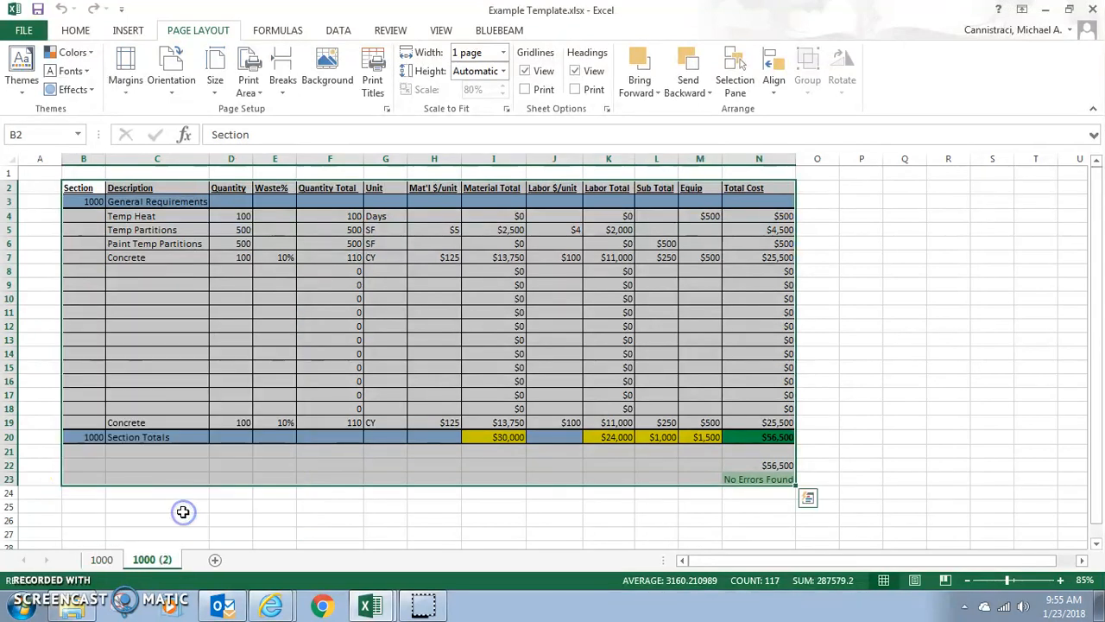
# Step: Compare sheet 1000 with its copy and check the copy's page orientation setting
pyautogui.click(101, 559)
pyautogui.click(150, 559)
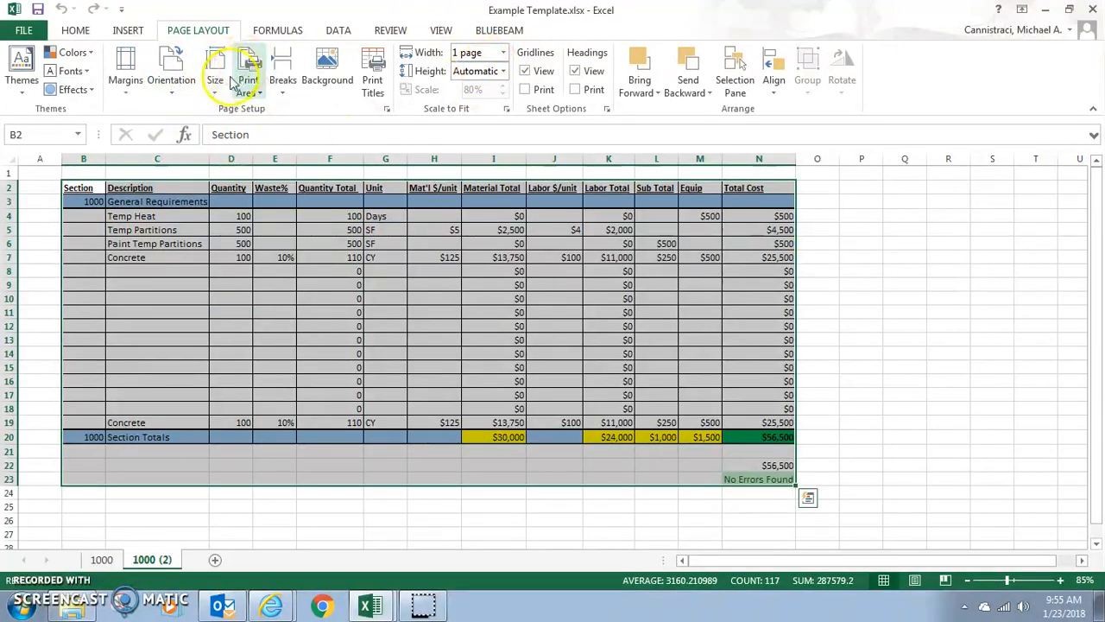
pyautogui.click(178, 89)
pyautogui.click(176, 90)
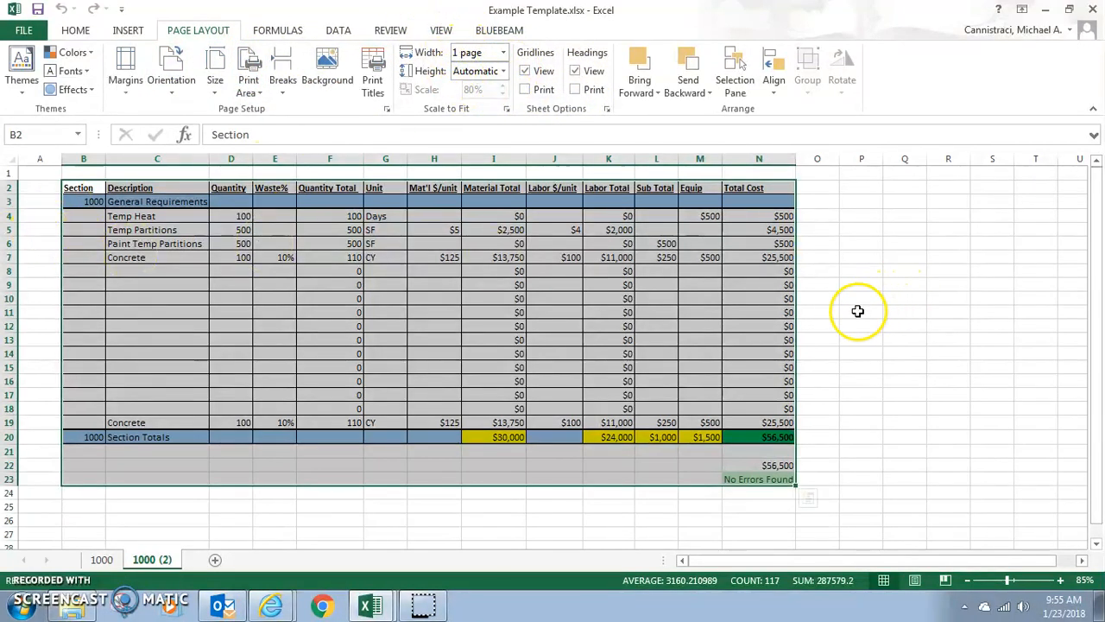
# Step: Rename the copied sheet 1000 (2) as 2000
pyautogui.hotkey('ctrl', 'q')
pyautogui.doubleClick(164, 560)
pyautogui.write('200')
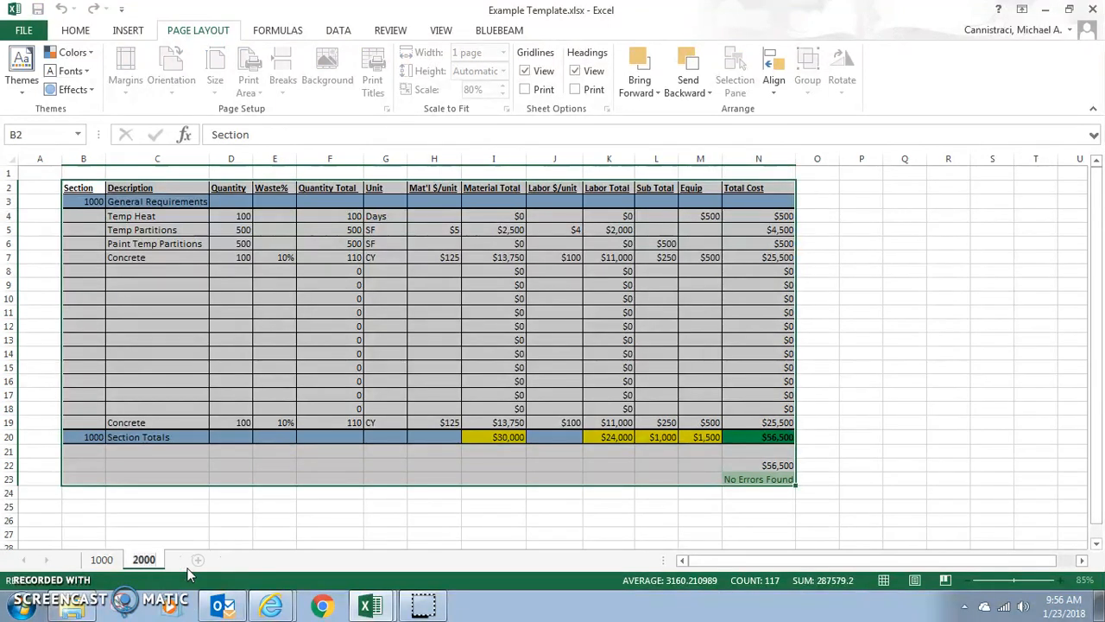
pyautogui.write('0')
pyautogui.press('Return')
# Step: On sheet 2000, set the section number in B3 to 2000 and the section title in C3 to Existing Conditions
pyautogui.click(80, 198)
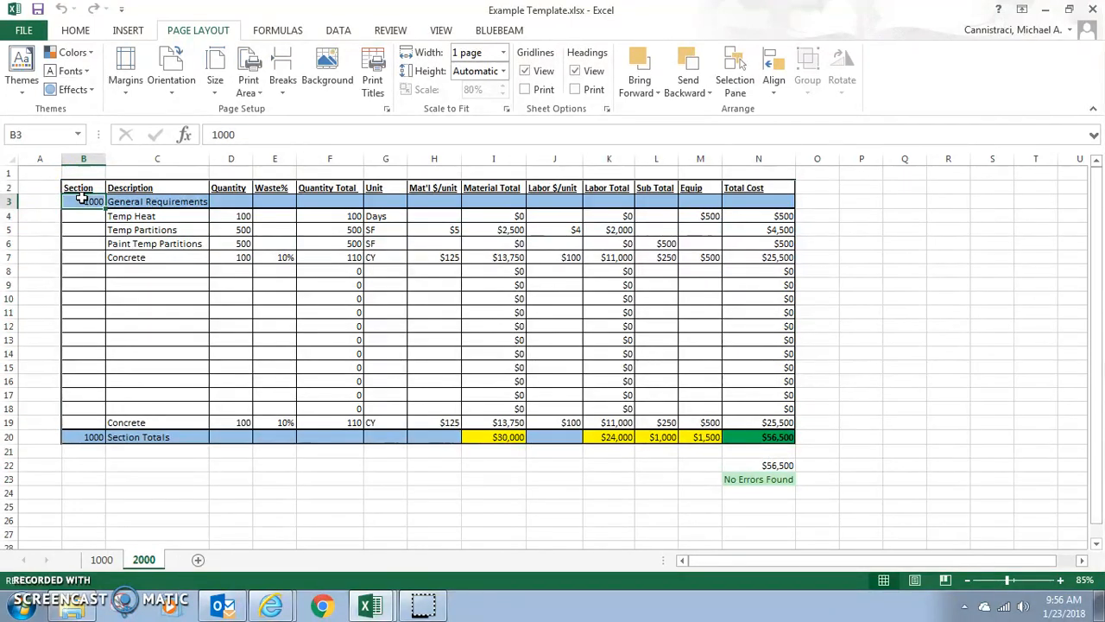
pyautogui.write('20')
pyautogui.press('Return')
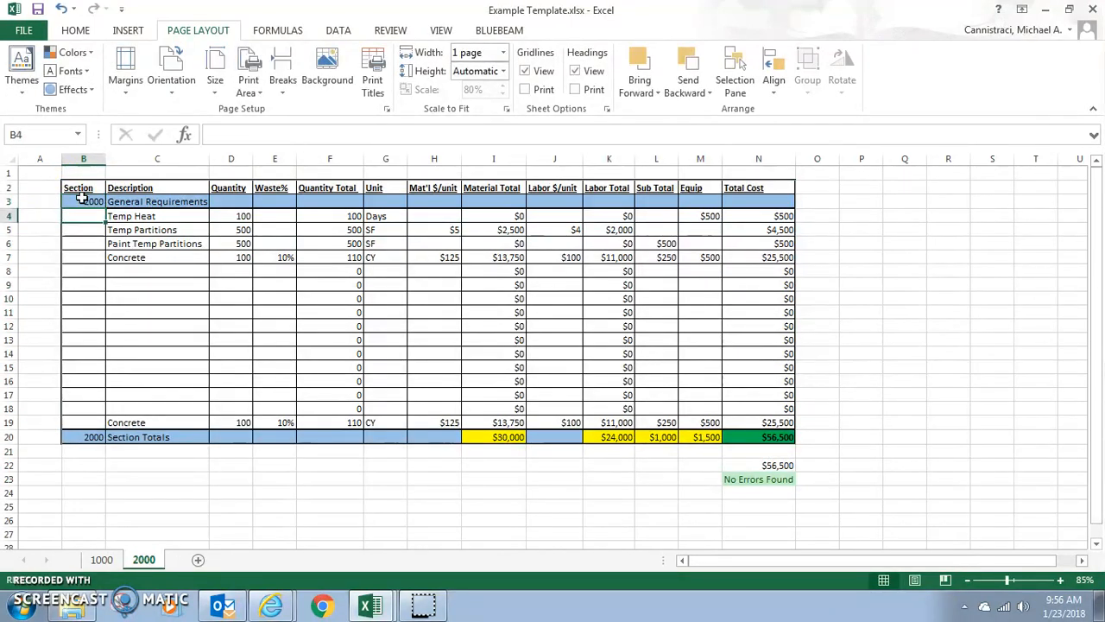
pyautogui.click(123, 197)
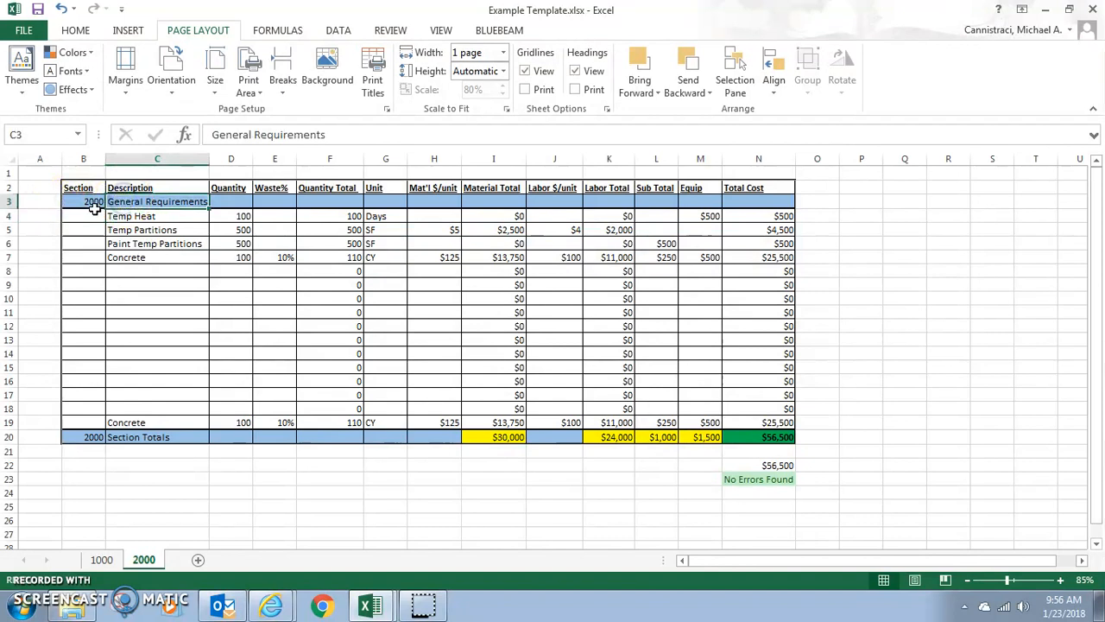
pyautogui.write('Existi')
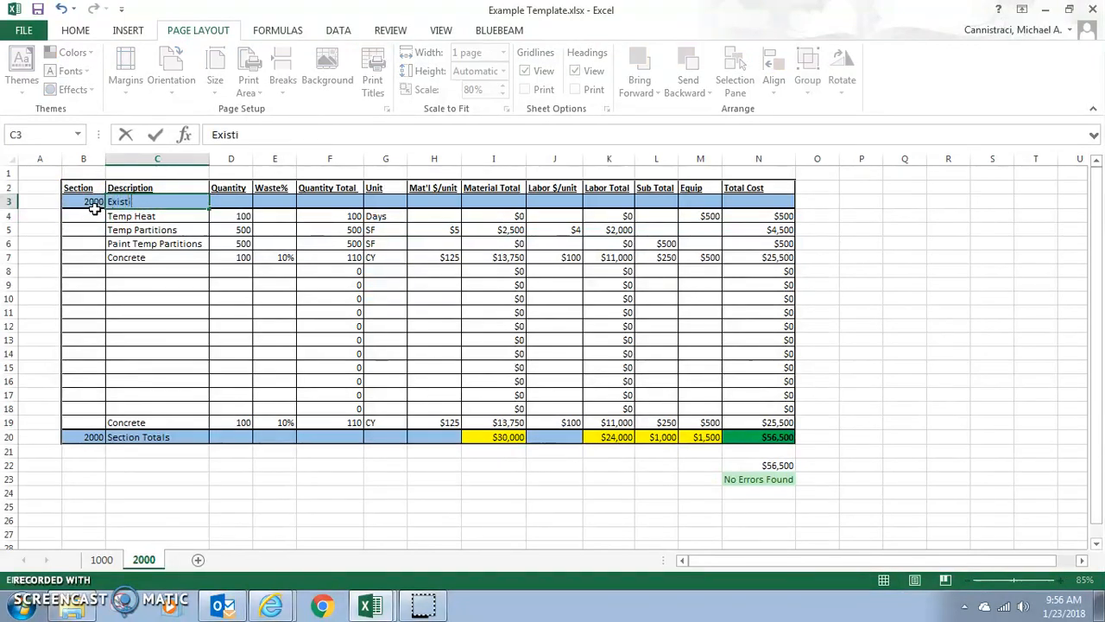
pyautogui.write('ons')
pyautogui.press('Return')
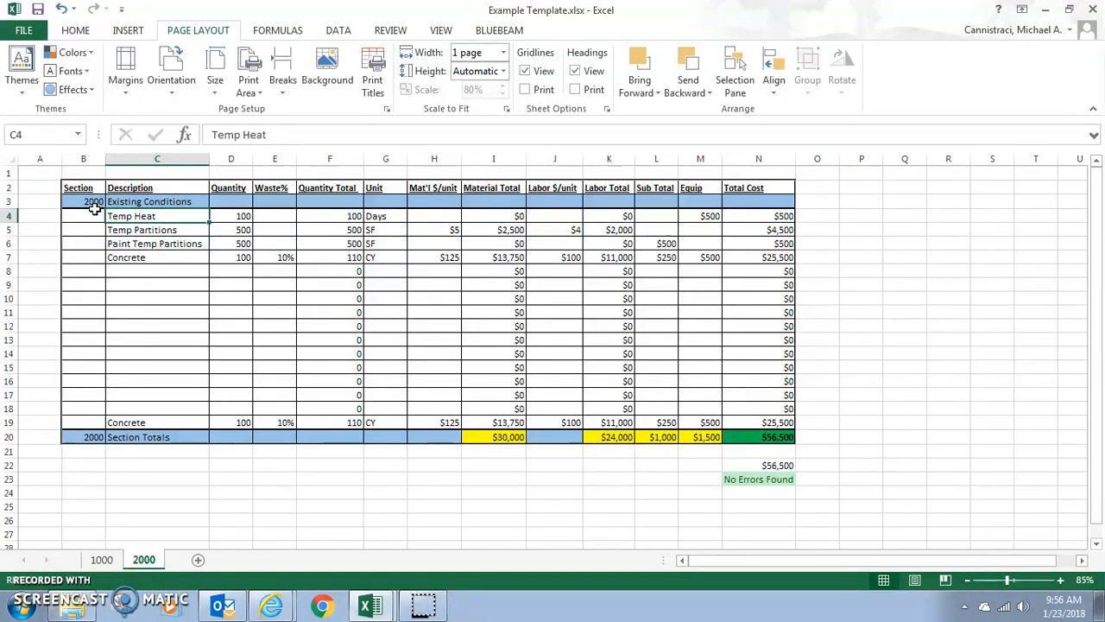
# Step: Duplicate sheet 2000 within the same workbook, placing the copy at the end
pyautogui.rightClick(144, 561)
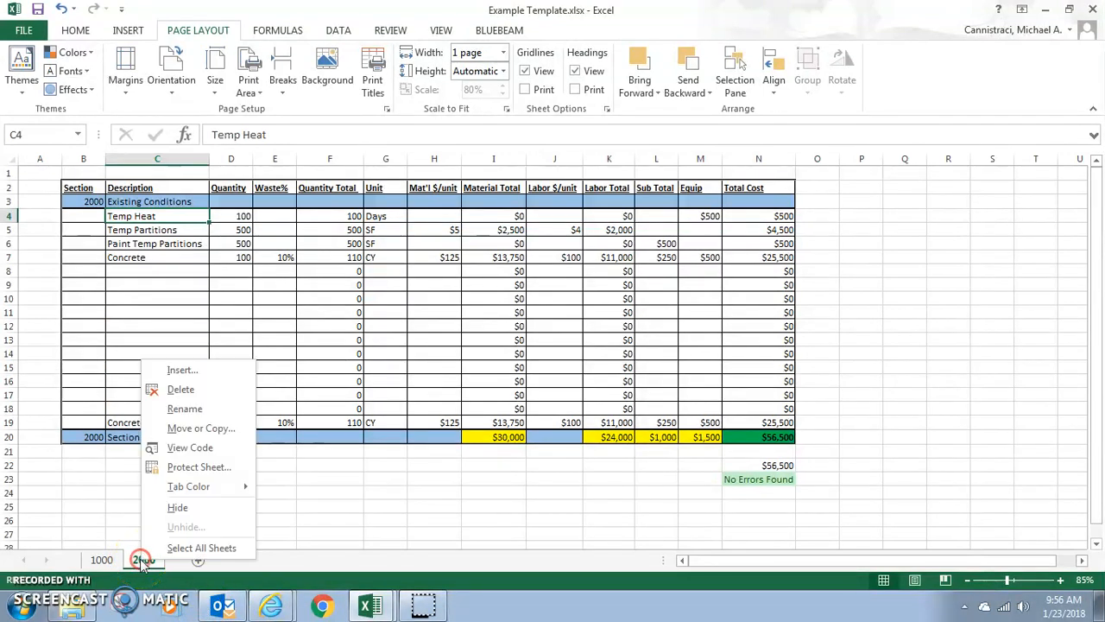
pyautogui.click(238, 428)
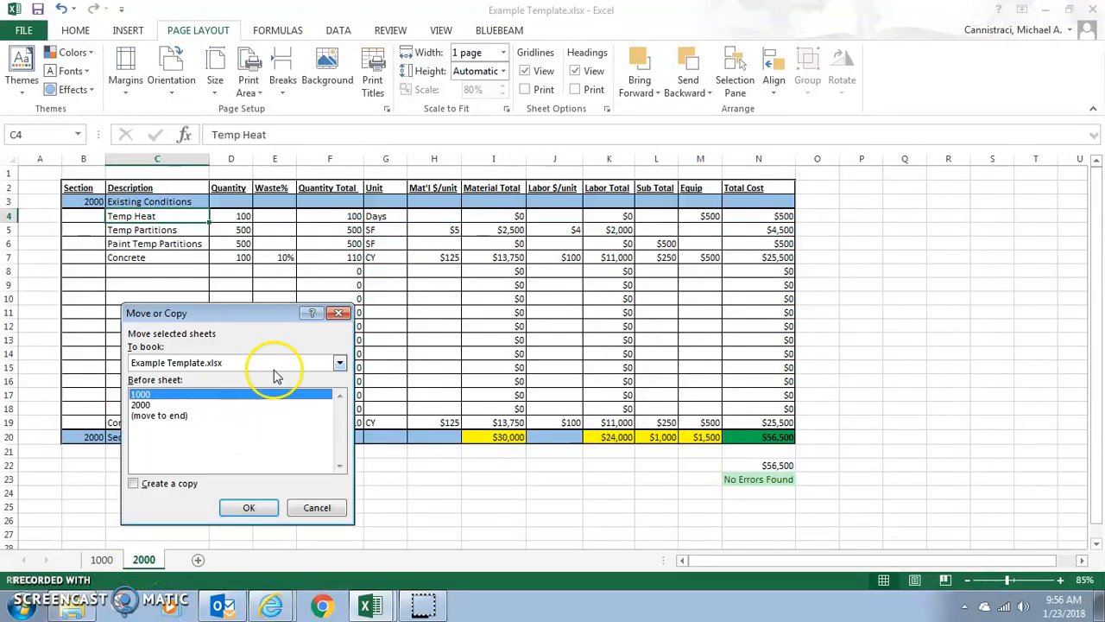
pyautogui.click(164, 416)
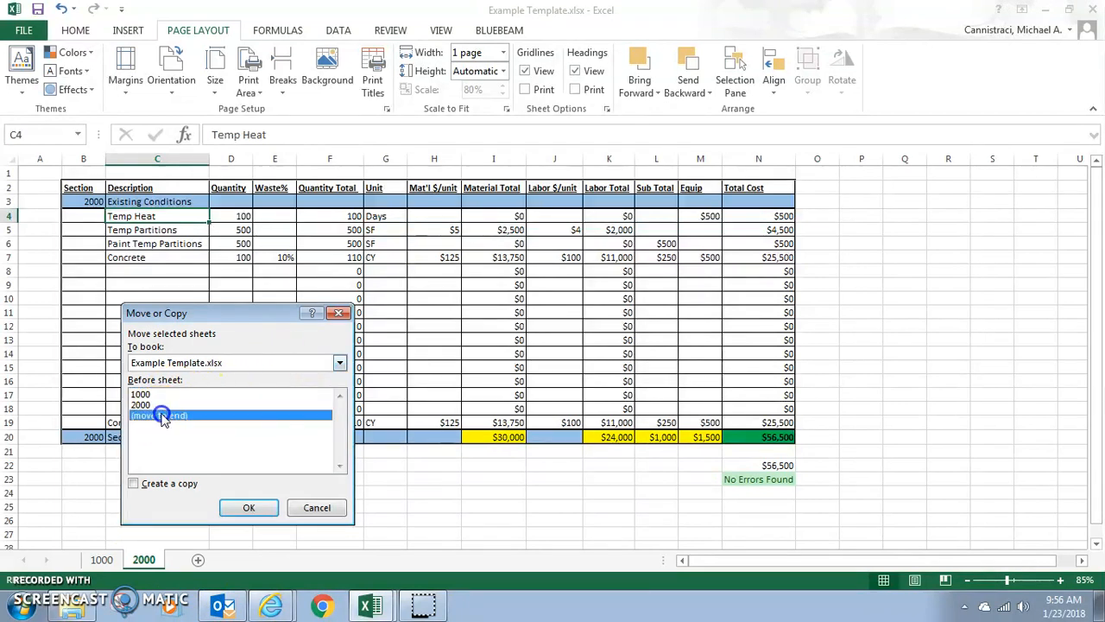
pyautogui.click(140, 484)
pyautogui.click(249, 509)
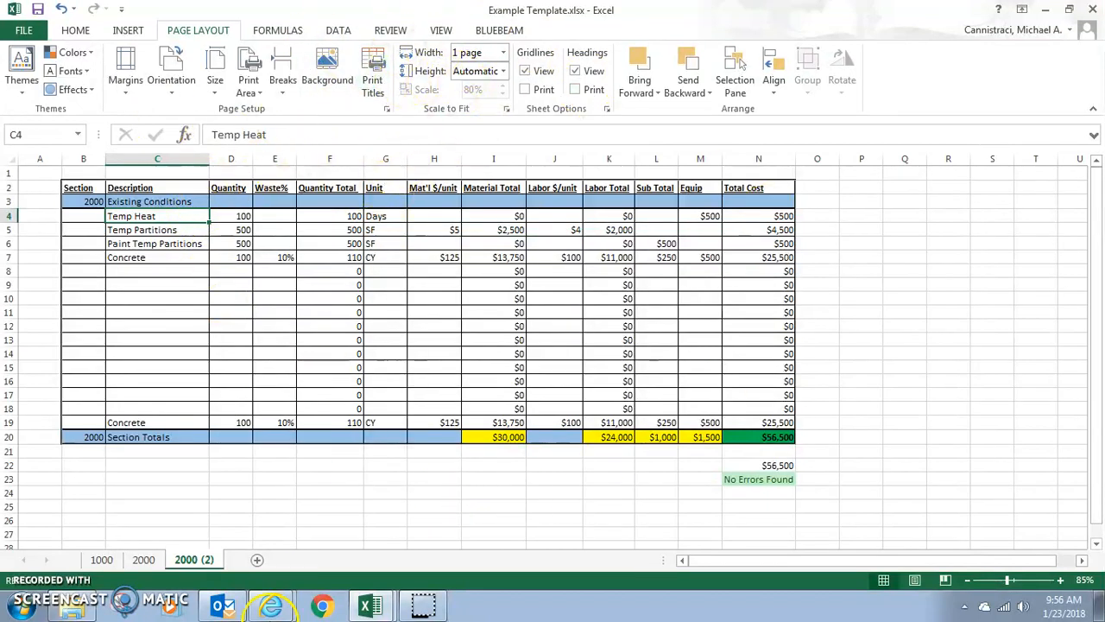
# Step: Rename the copied sheet 2000 (2) as 3000
pyautogui.click(196, 558)
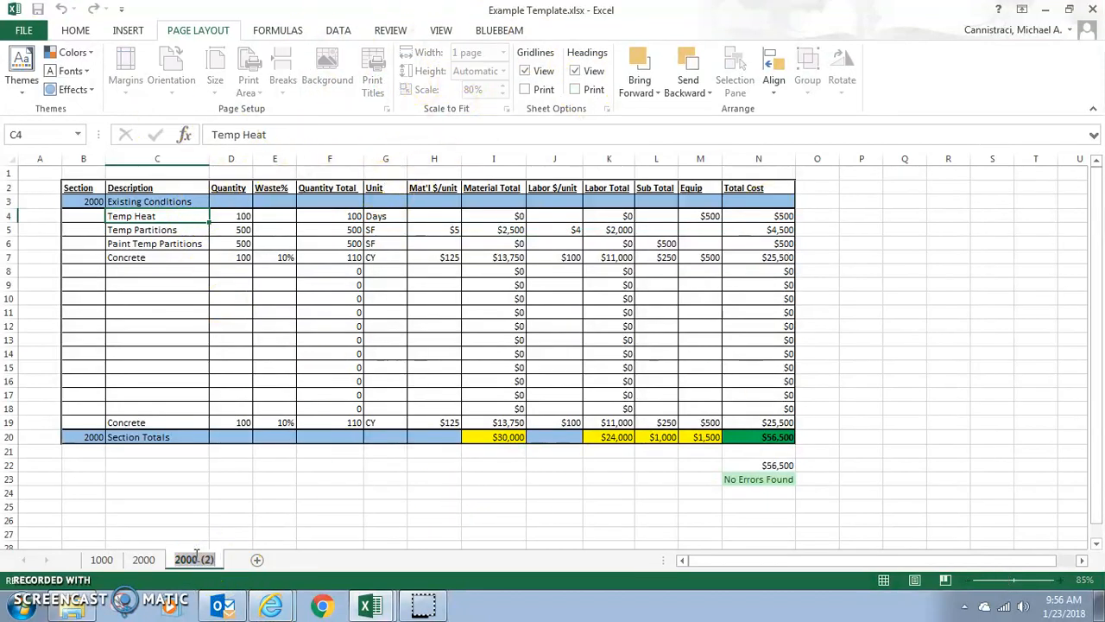
pyautogui.write('3000')
pyautogui.press('Return')
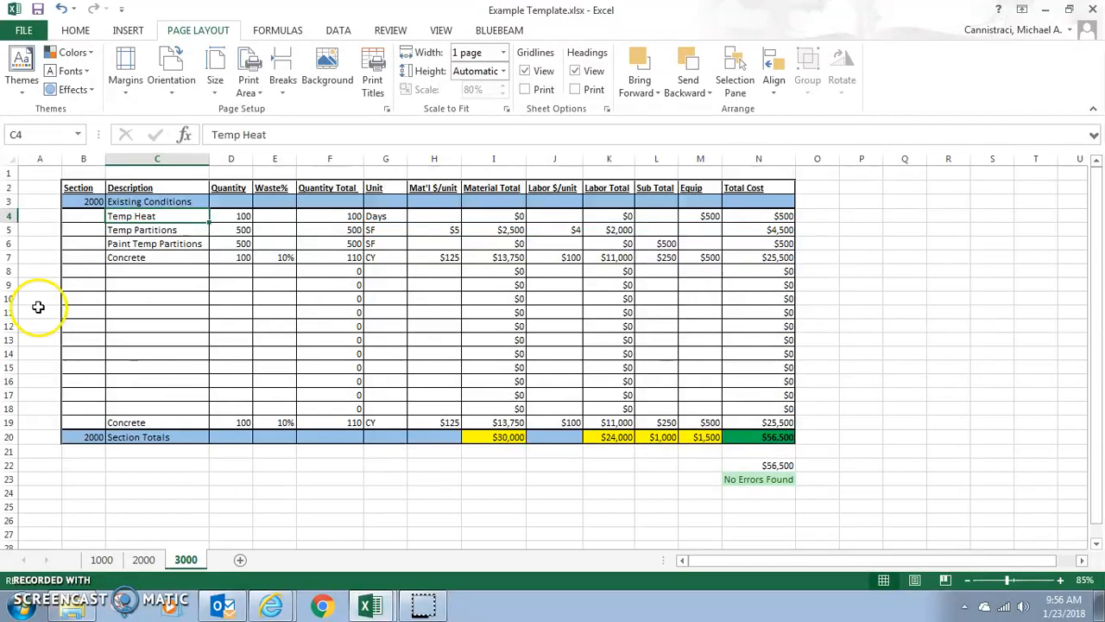
# Step: On sheet 3000, set the section number in B3 to 3000 and the section title in C3 to Concrete
pyautogui.click(89, 201)
pyautogui.write('3')
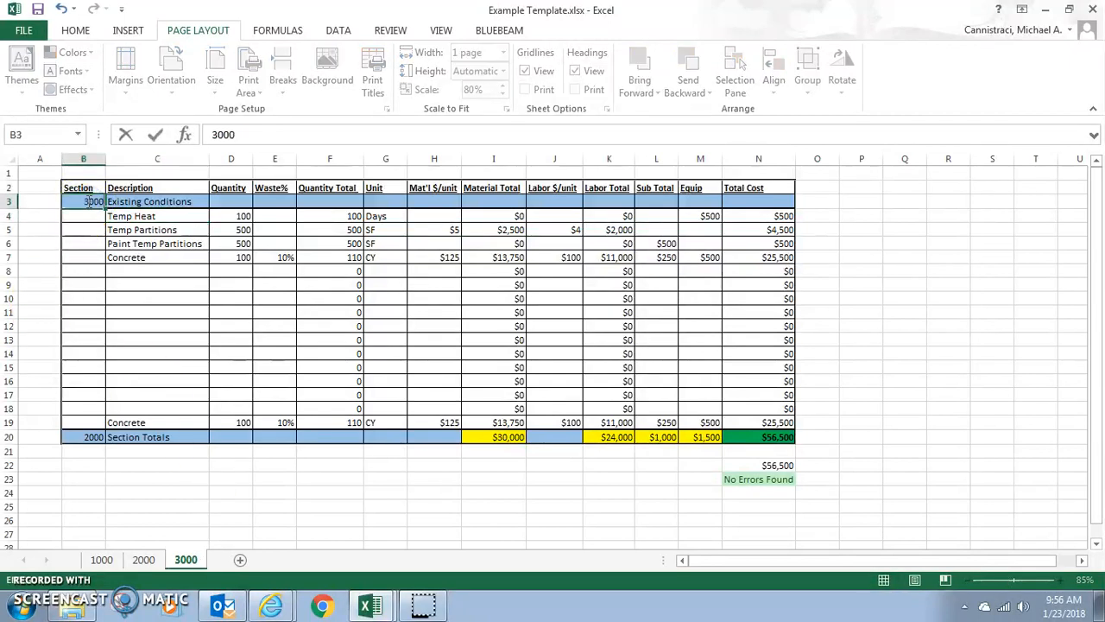
pyautogui.write('000')
pyautogui.press('Tab')
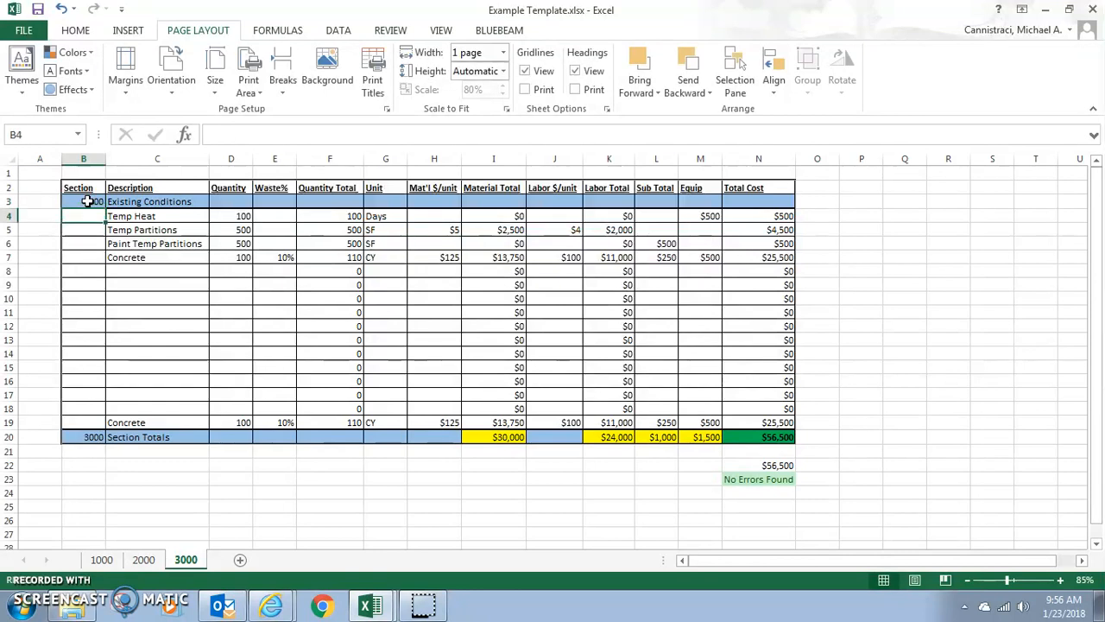
pyautogui.write('Concrete')
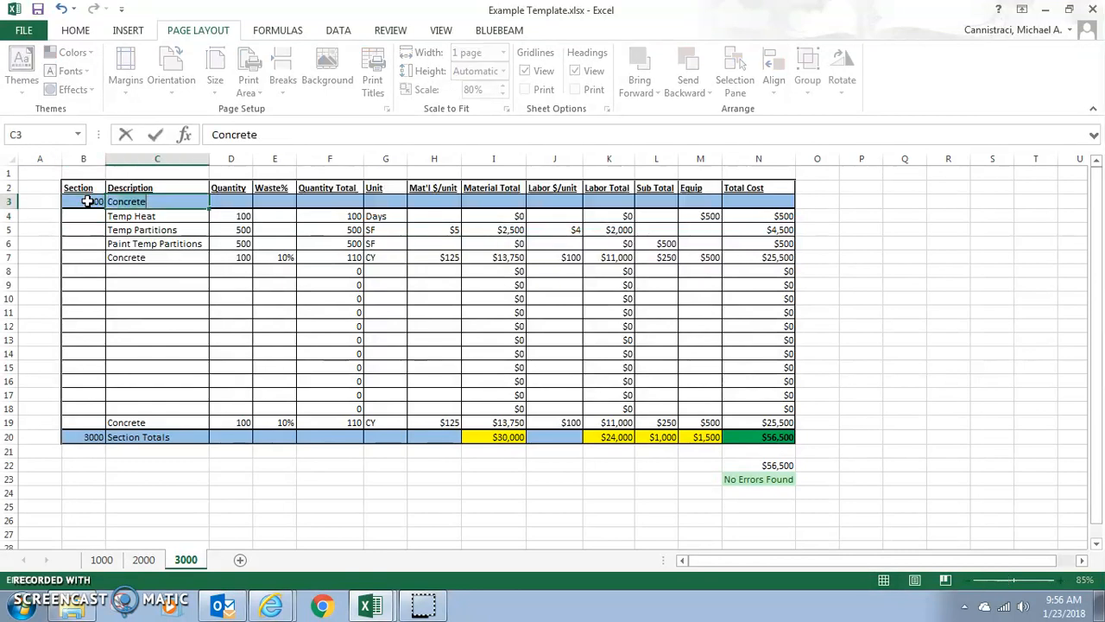
pyautogui.press('Return')
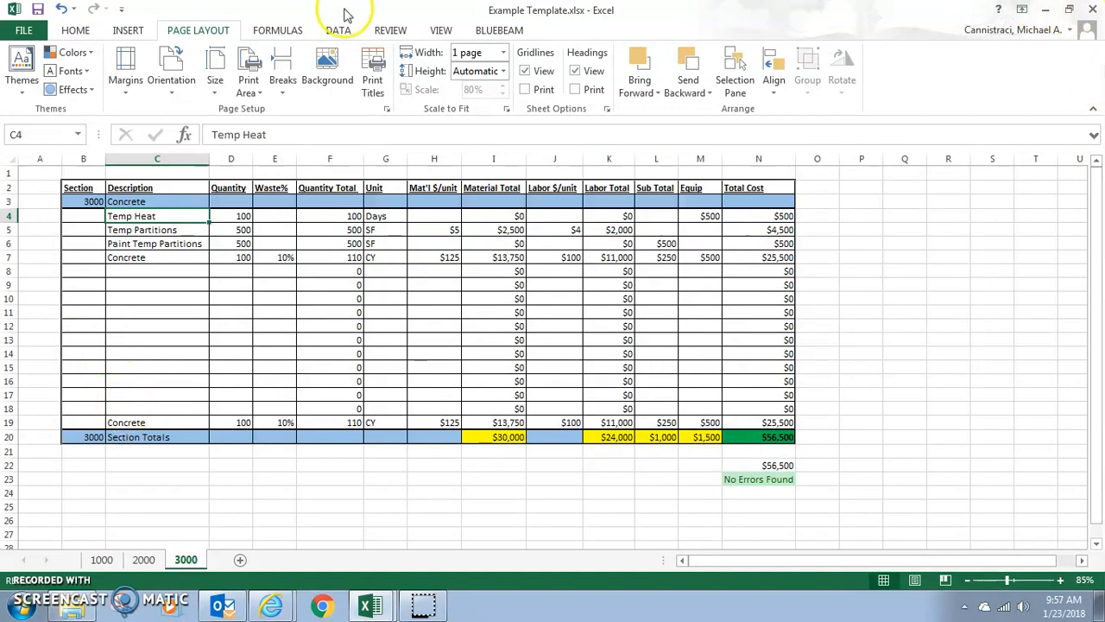
# Step: Check sheet 3000's print area in Page Break Preview, then return to Normal view and the page setup options
pyautogui.click(446, 32)
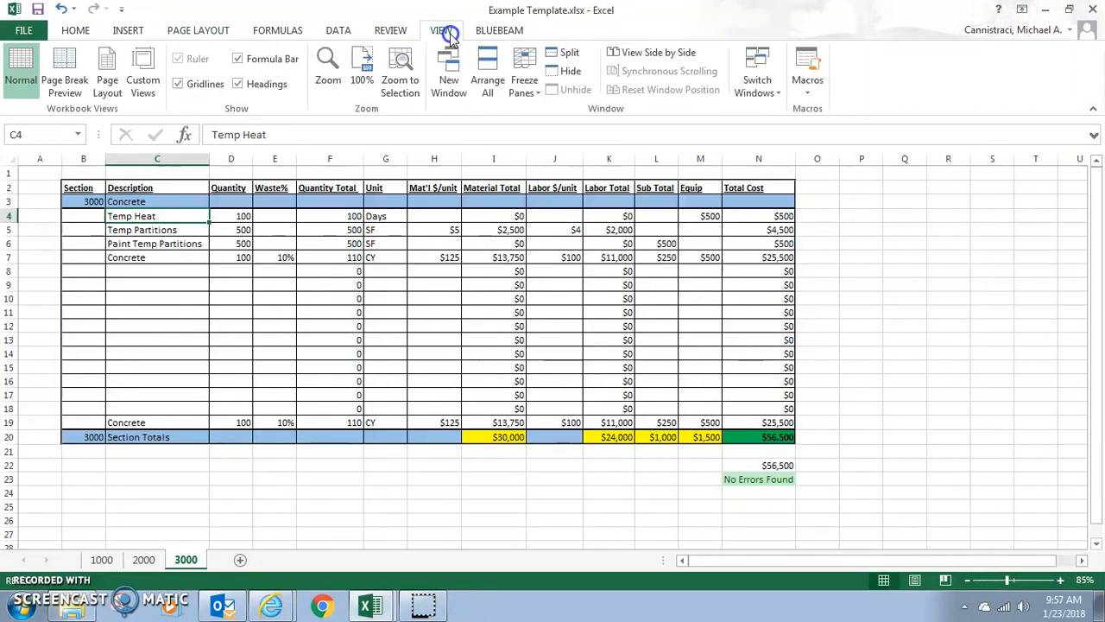
pyautogui.click(66, 73)
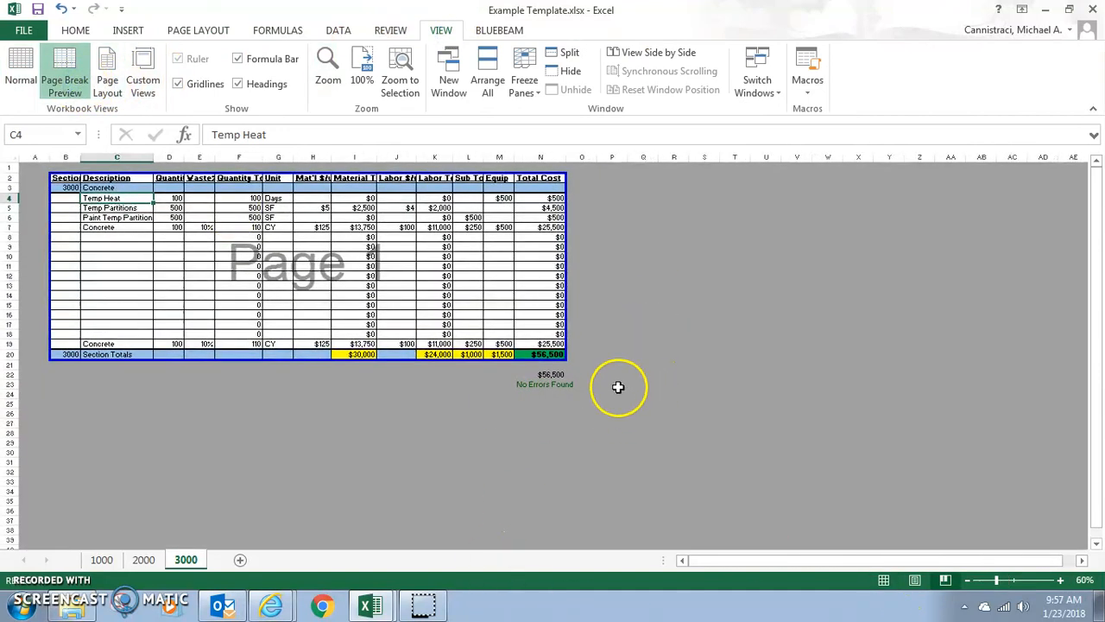
pyautogui.click(19, 74)
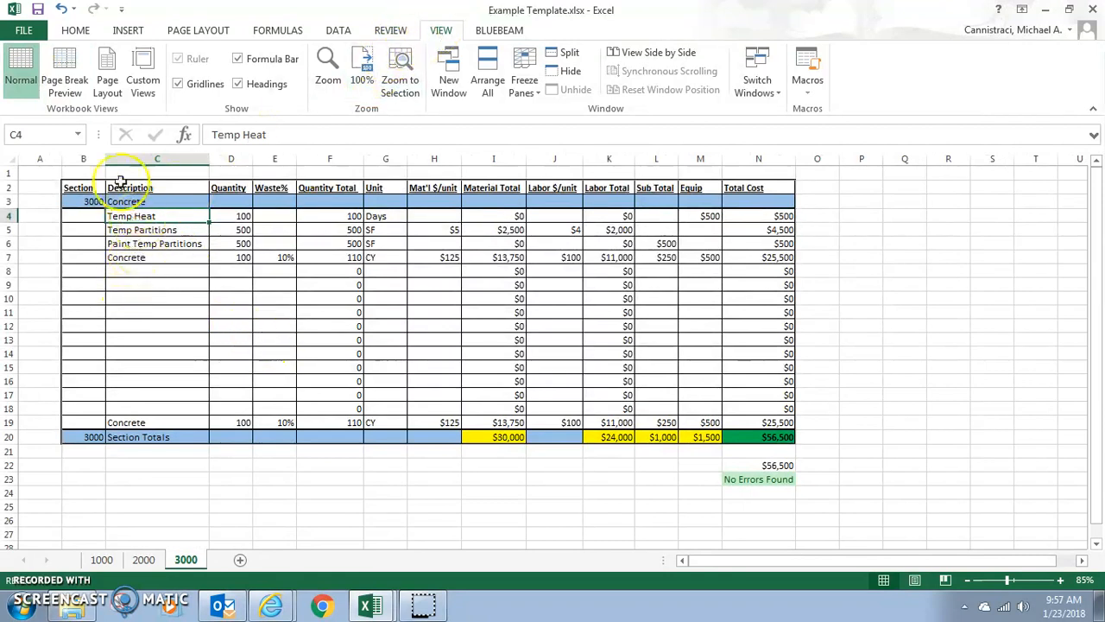
pyautogui.click(77, 86)
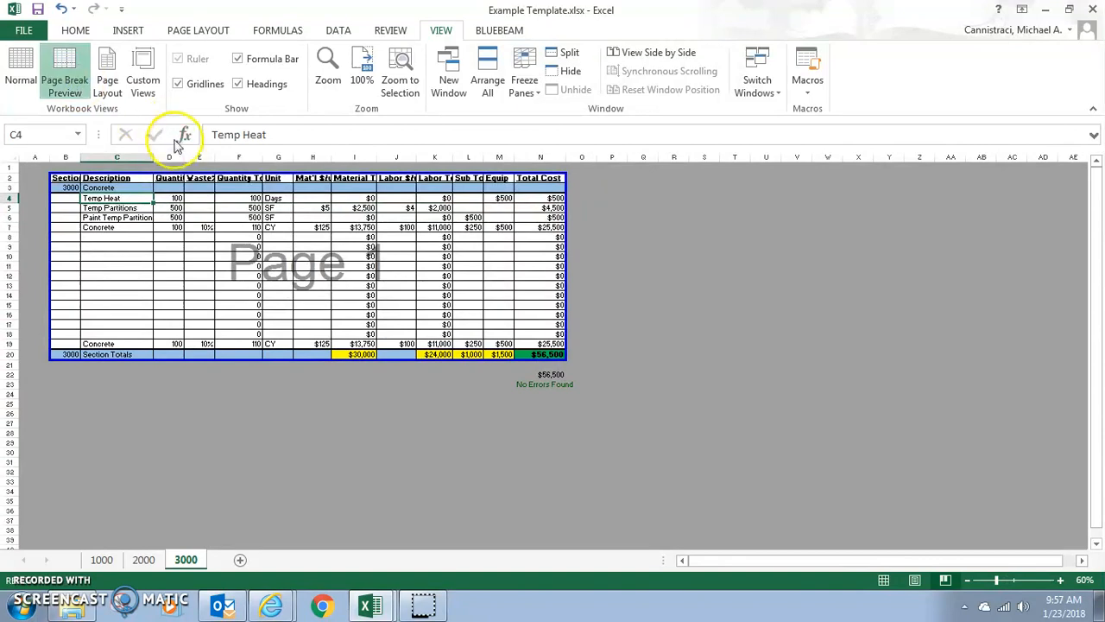
pyautogui.click(24, 66)
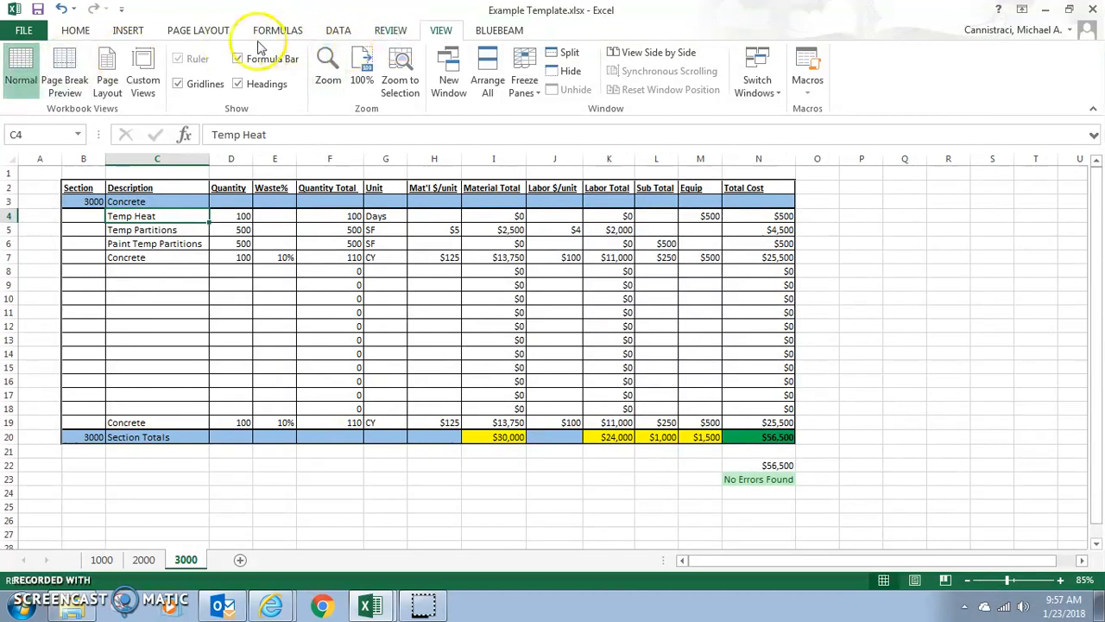
pyautogui.click(185, 30)
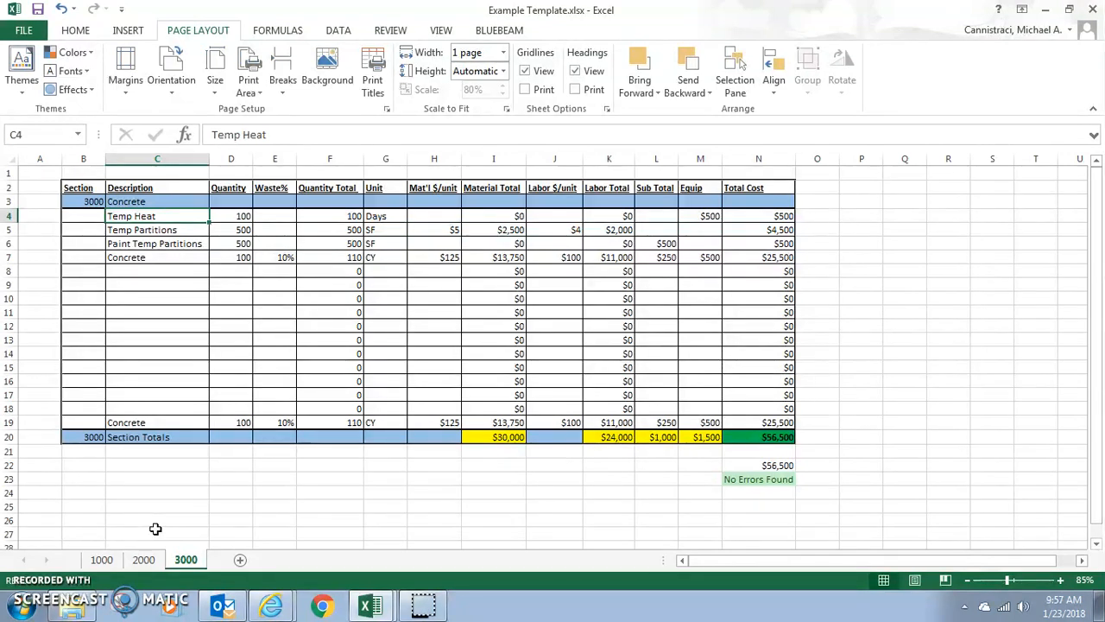
# Step: Review sheets 1000, 2000 and 3000 in turn, clearing the range selection on sheet 1000
pyautogui.click(101, 560)
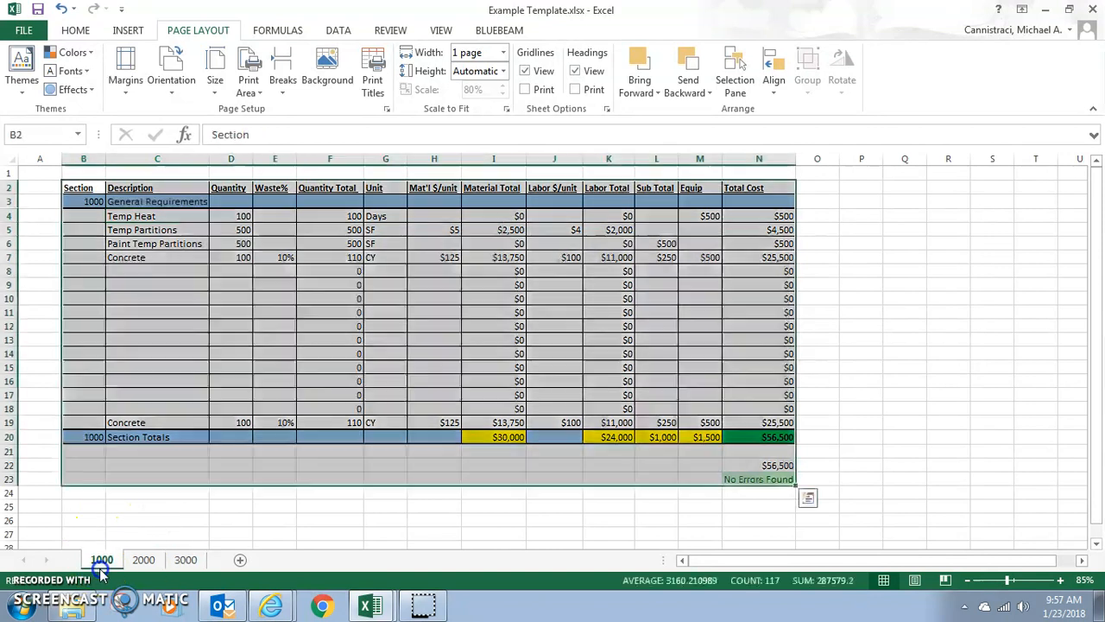
pyautogui.click(380, 529)
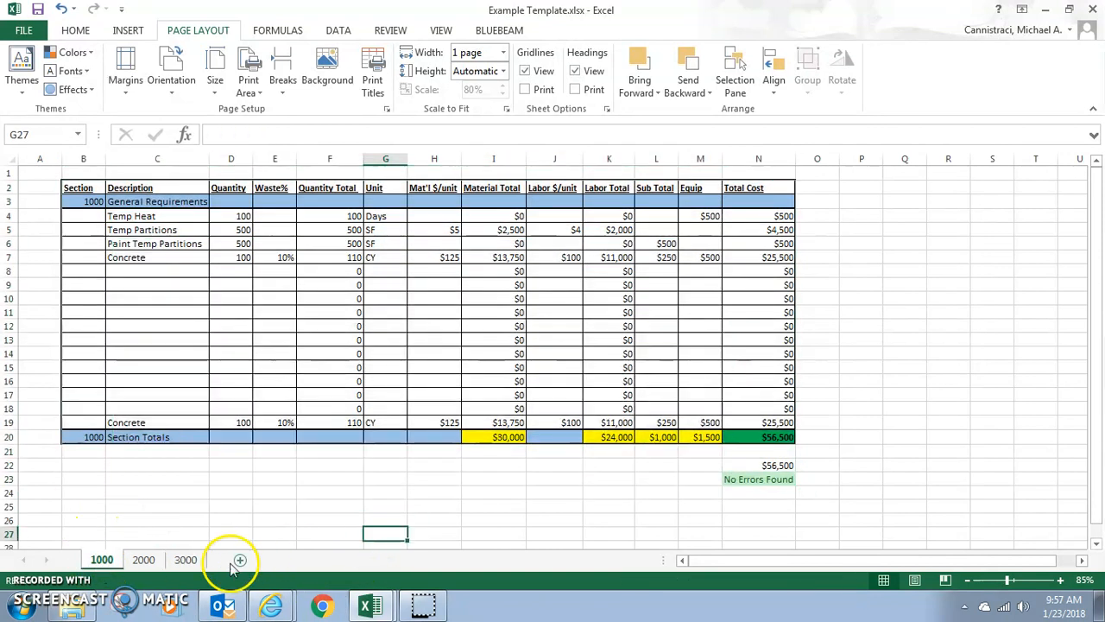
pyautogui.click(143, 559)
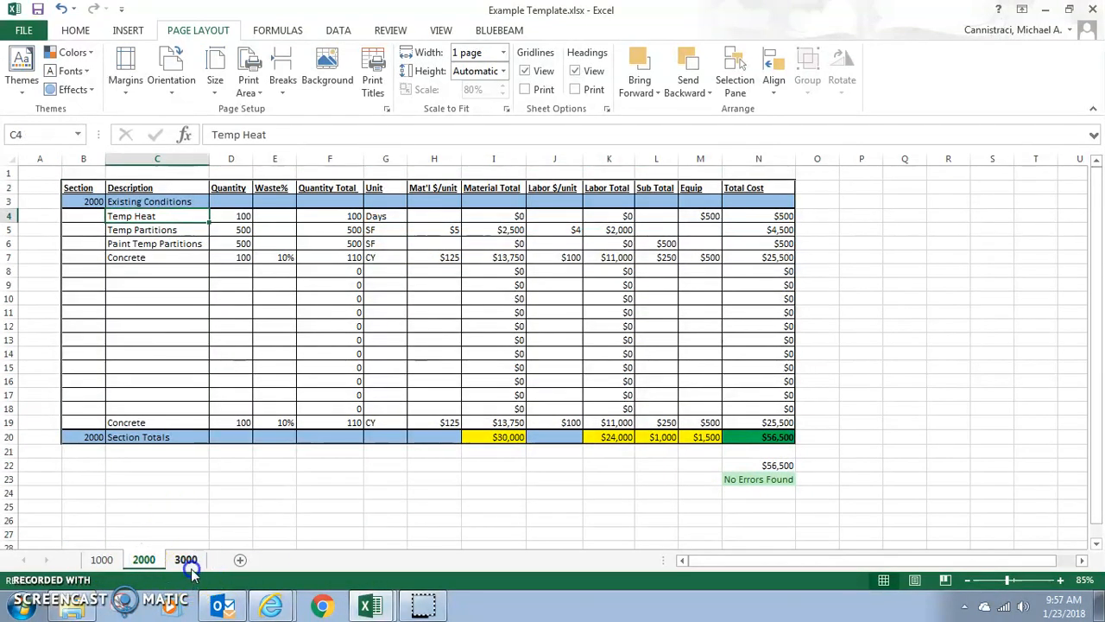
pyautogui.click(185, 560)
# Step: Group sheets 1000 through 3000, keeping sheet 1000 active
pyautogui.click(97, 560)
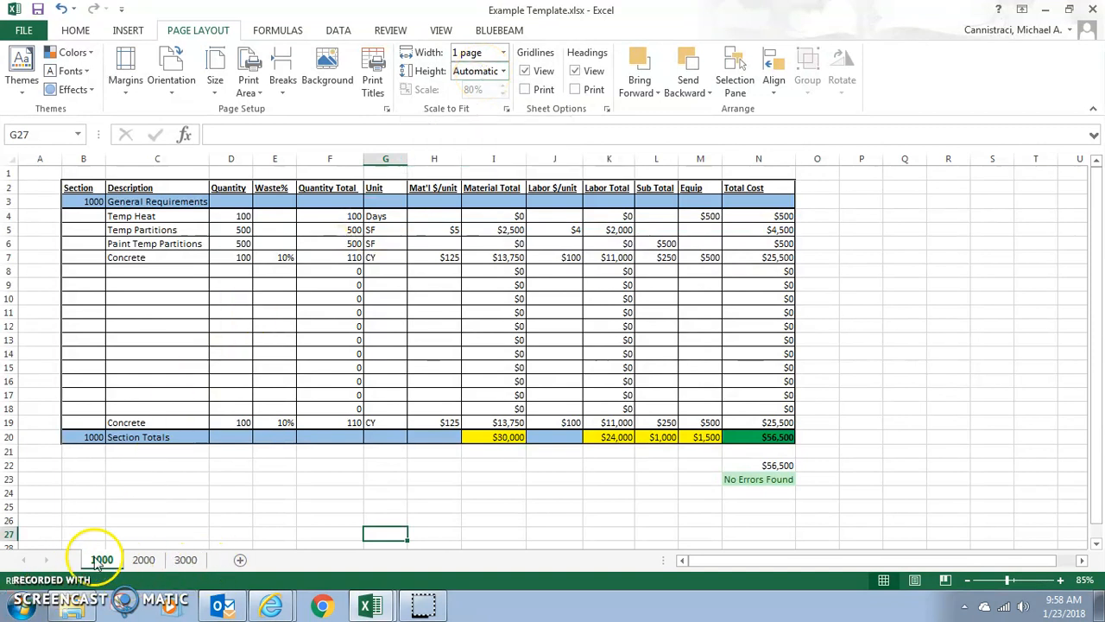
pyautogui.keyDown('shift'); pyautogui.click(187, 561); pyautogui.keyUp('shift')
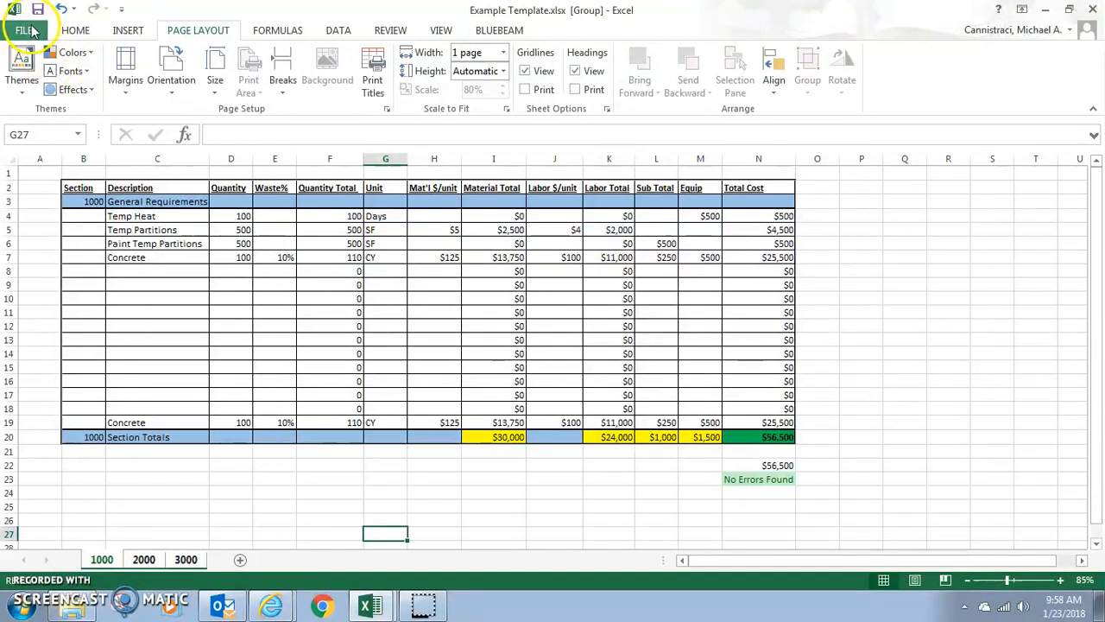
# Step: Preview the grouped sheets for printing with Print Active Sheets, paging through to the last page and back to the first
pyautogui.click(28, 30)
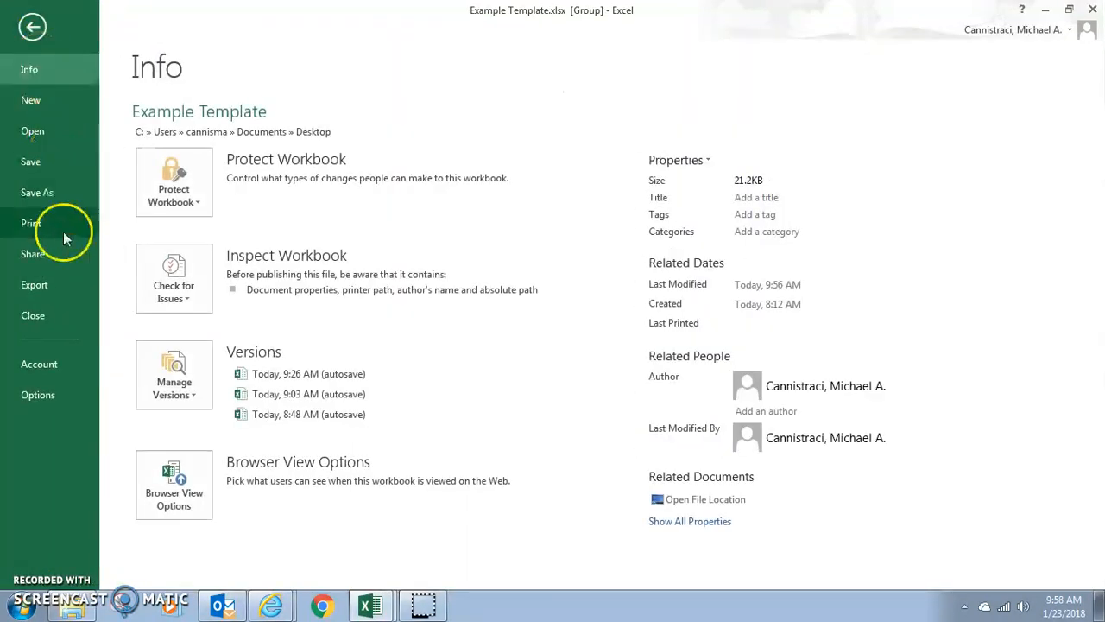
pyautogui.click(31, 223)
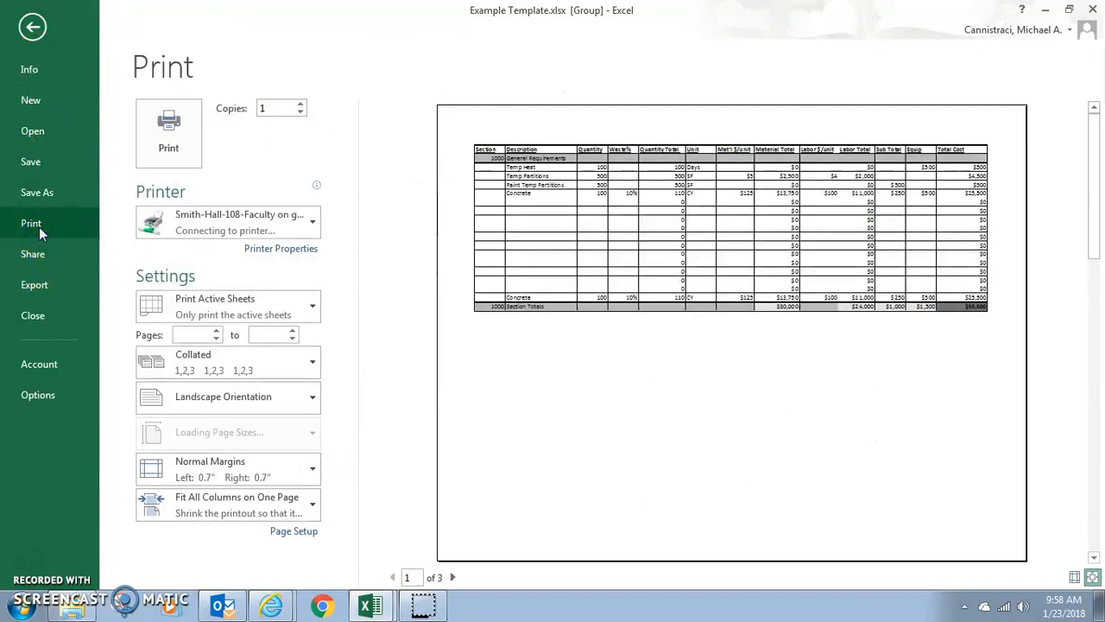
pyautogui.click(233, 306)
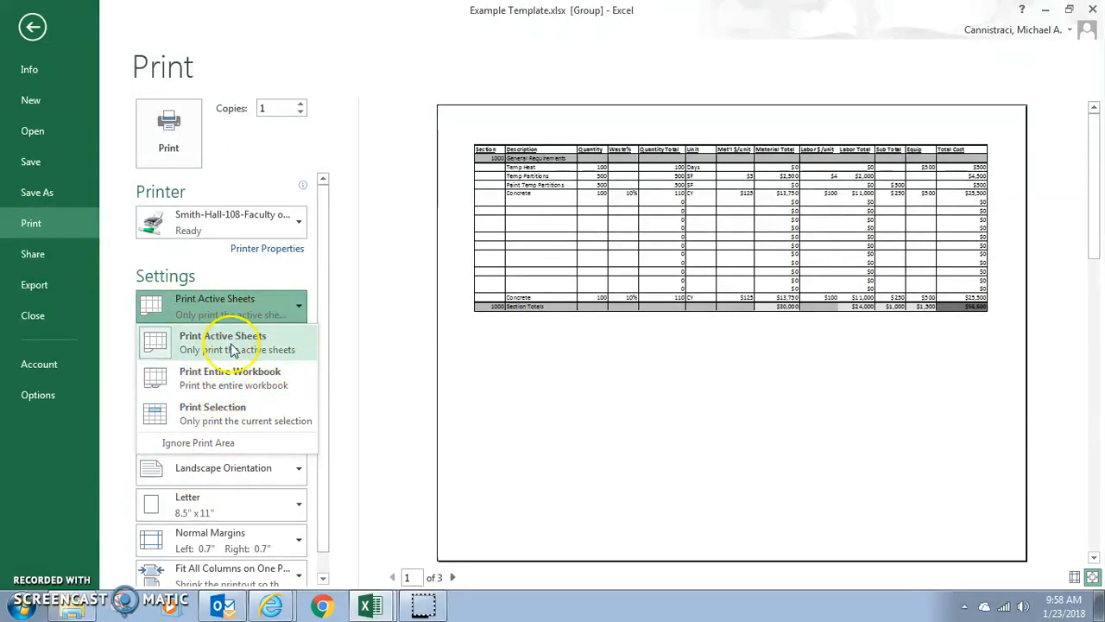
pyautogui.click(428, 452)
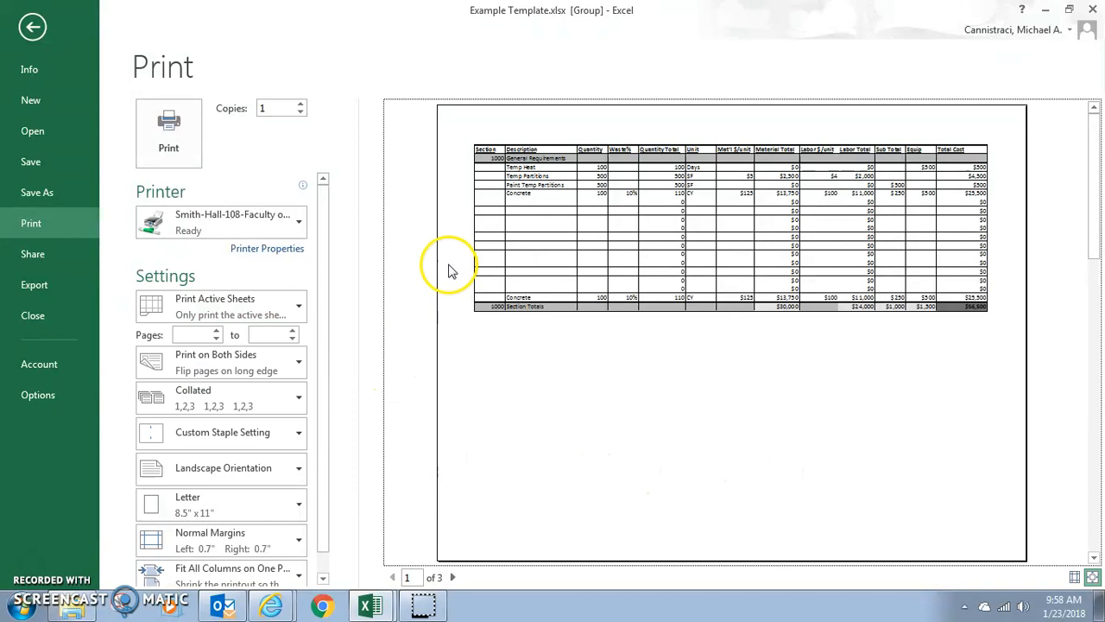
pyautogui.click(451, 577)
pyautogui.click(450, 576)
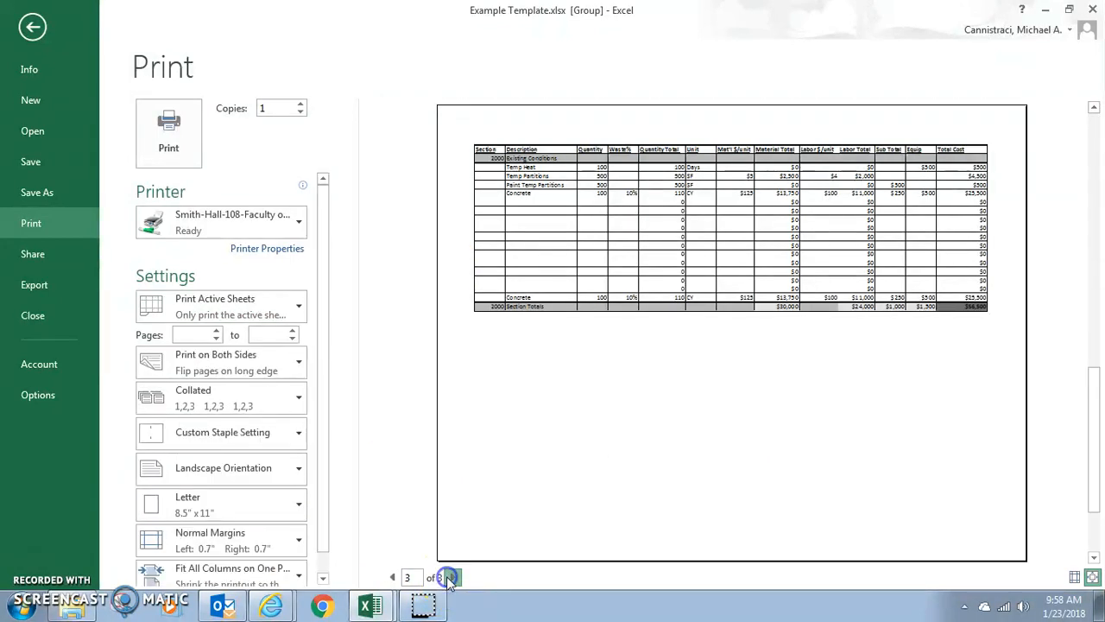
pyautogui.click(393, 577)
pyautogui.click(393, 577)
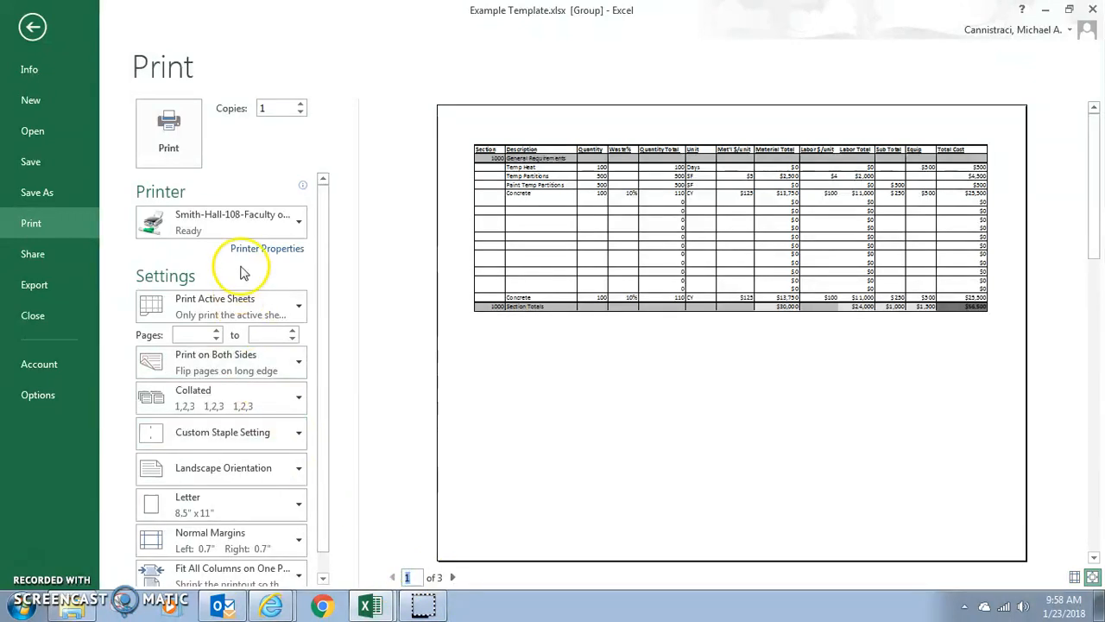
# Step: Set the print job to Print Entire Workbook on the Bluebeam PDF printer and preview its pages
pyautogui.click(255, 302)
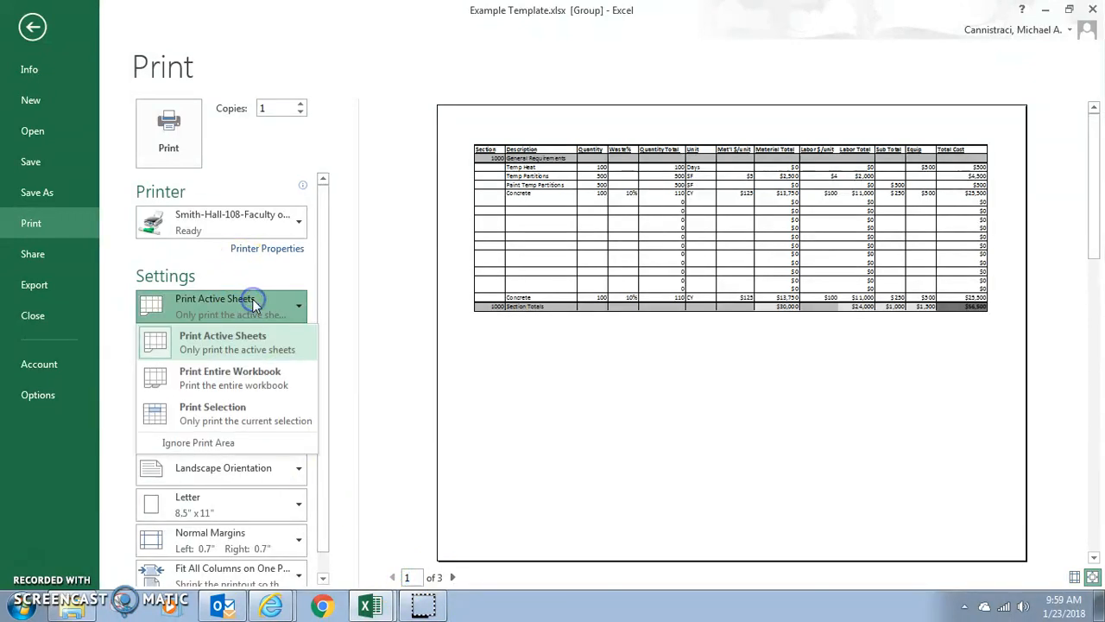
pyautogui.click(238, 390)
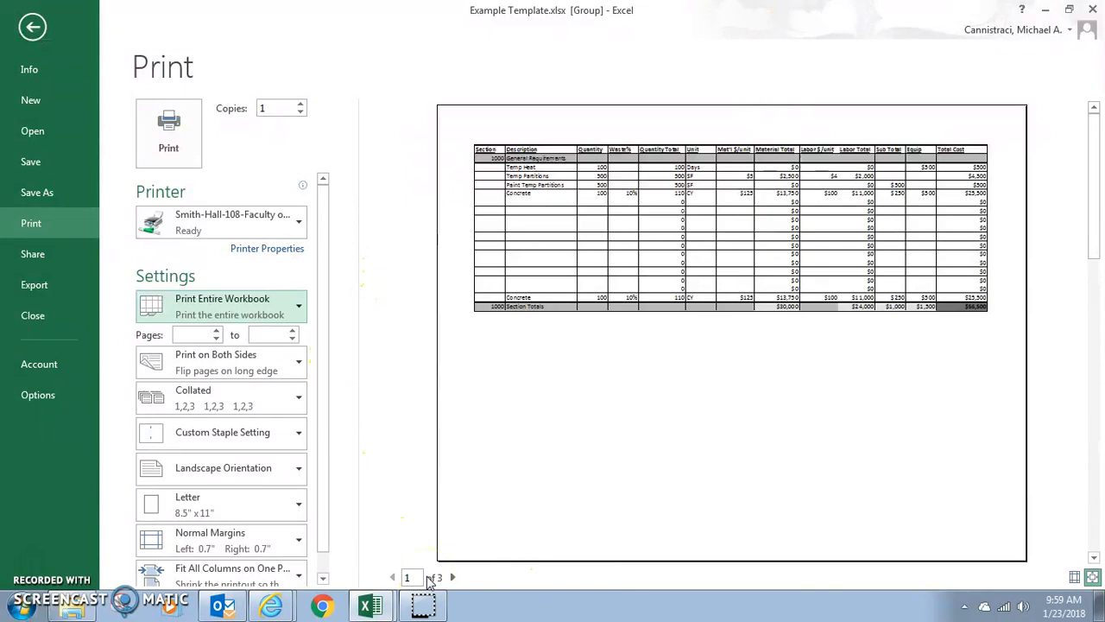
pyautogui.click(265, 221)
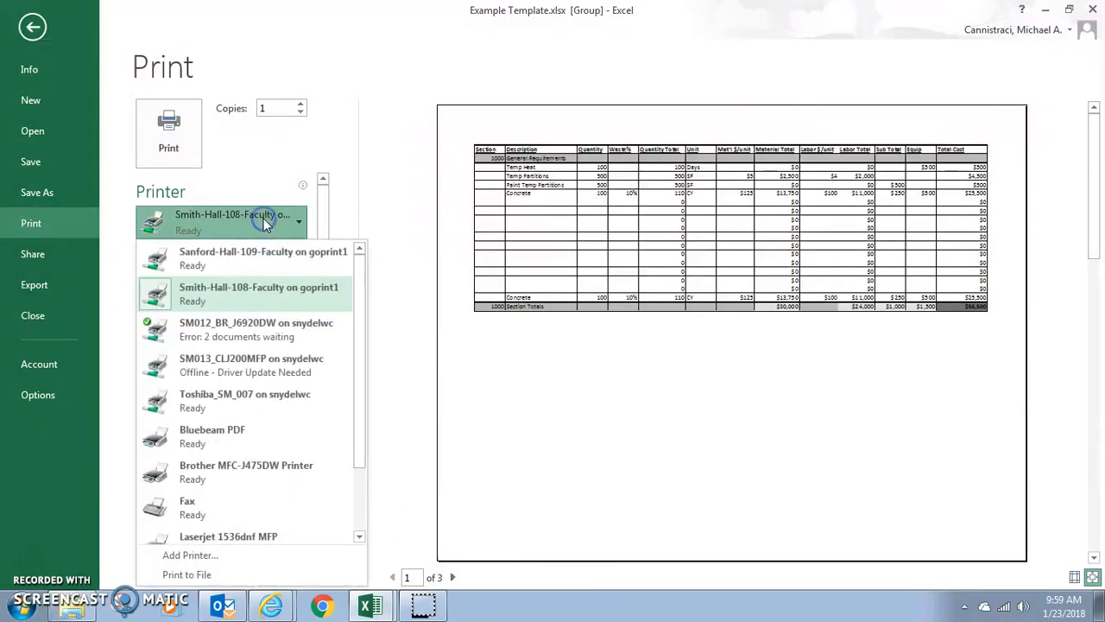
pyautogui.click(213, 436)
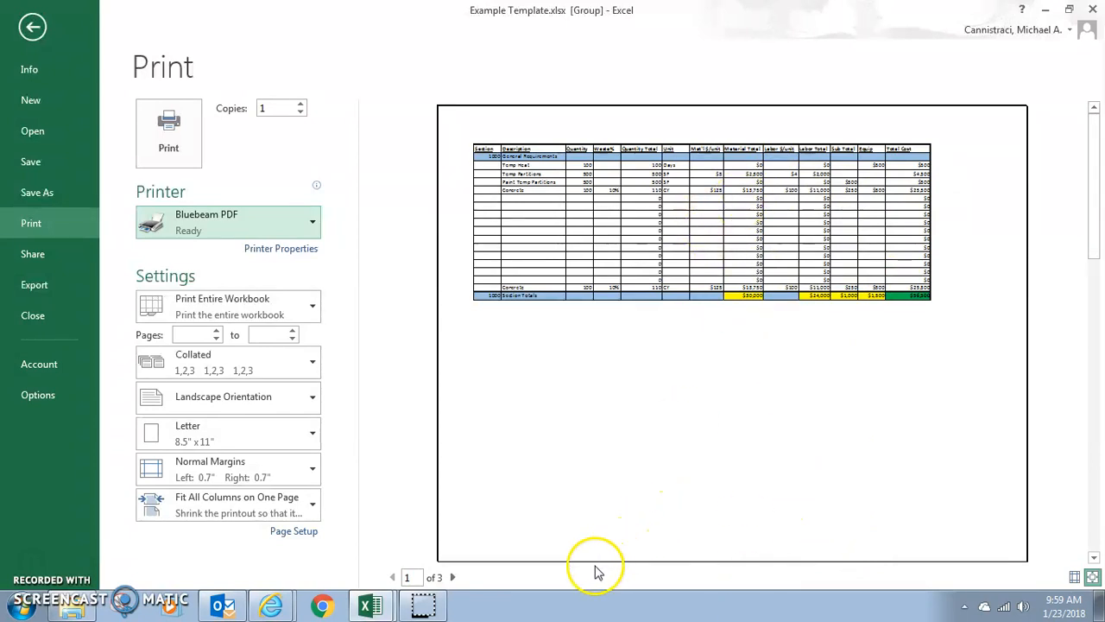
pyautogui.click(452, 578)
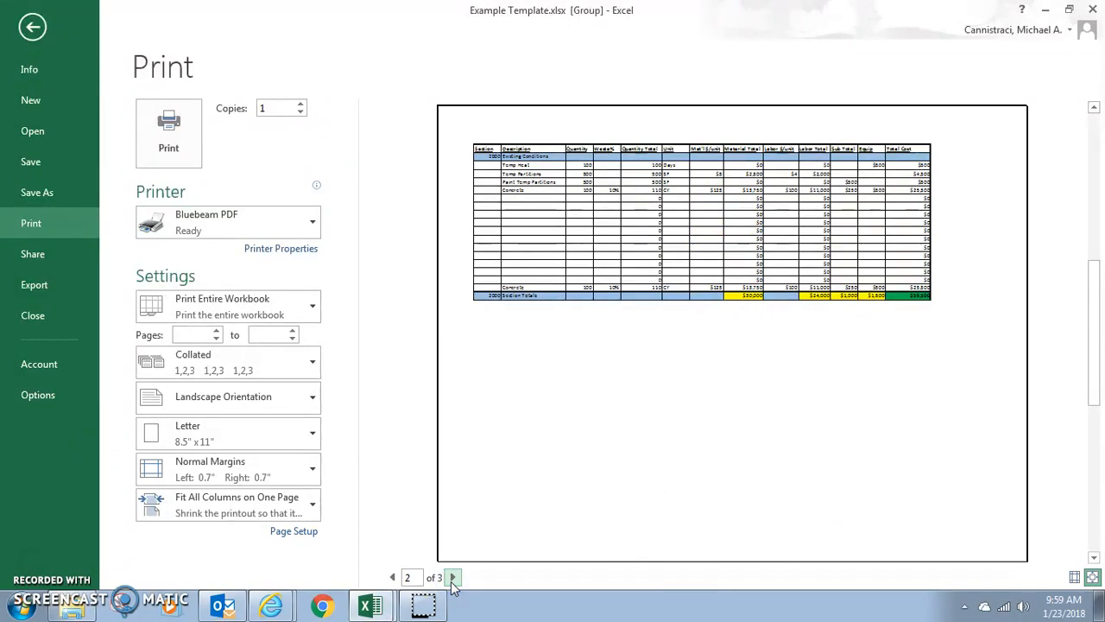
pyautogui.click(452, 578)
# Step: Print the workbook to PDF, saving it on the Desktop as Example Template.pdf
pyautogui.click(133, 112)
pyautogui.click(165, 156)
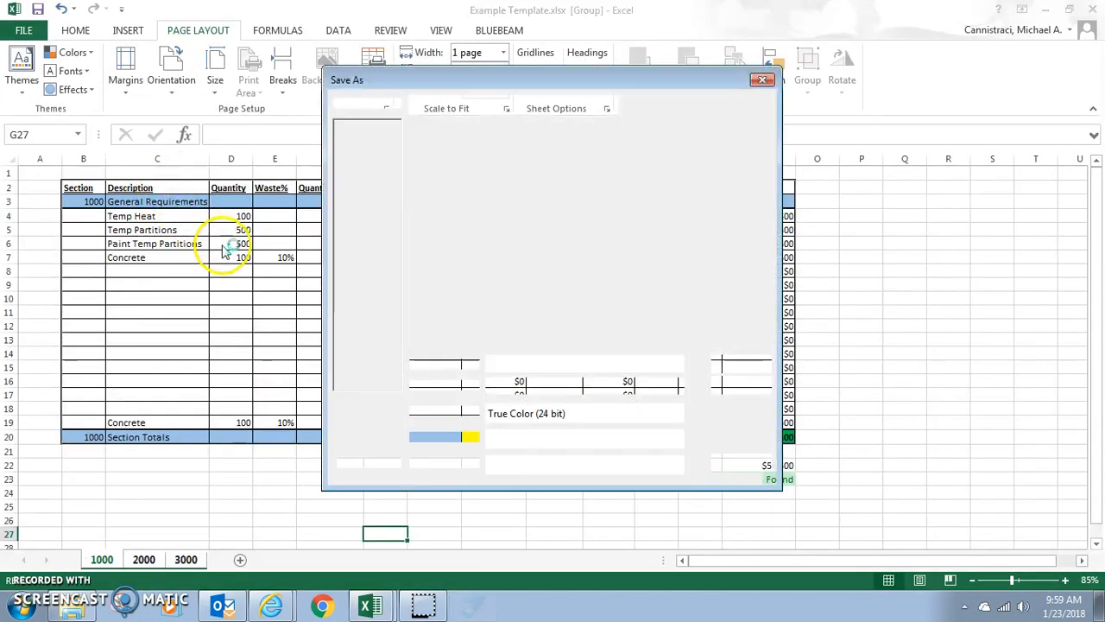
pyautogui.click(369, 186)
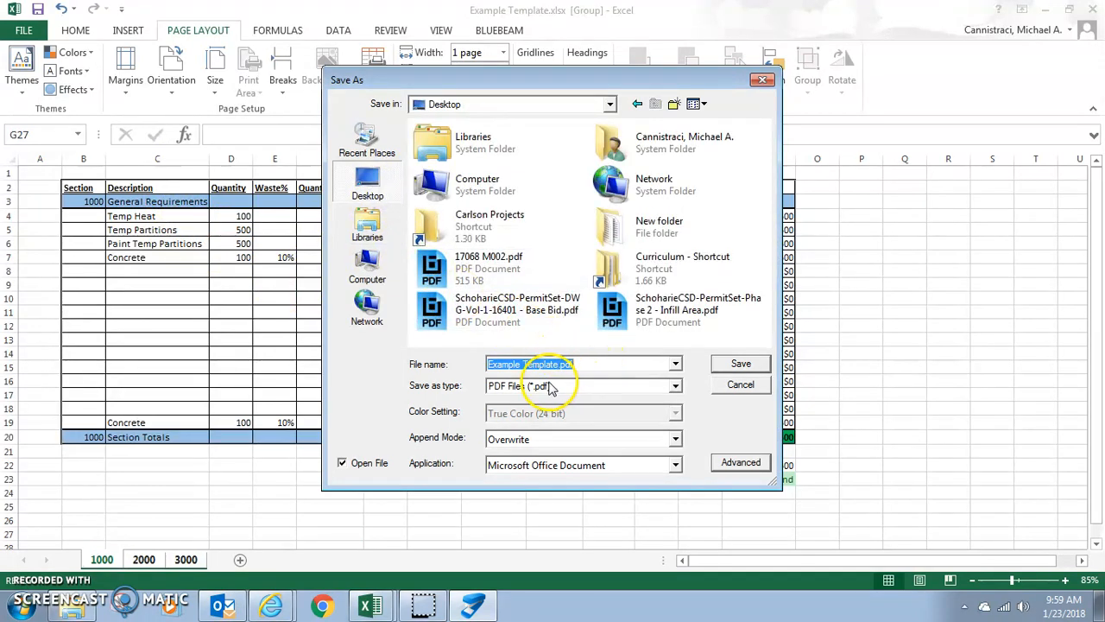
pyautogui.click(743, 365)
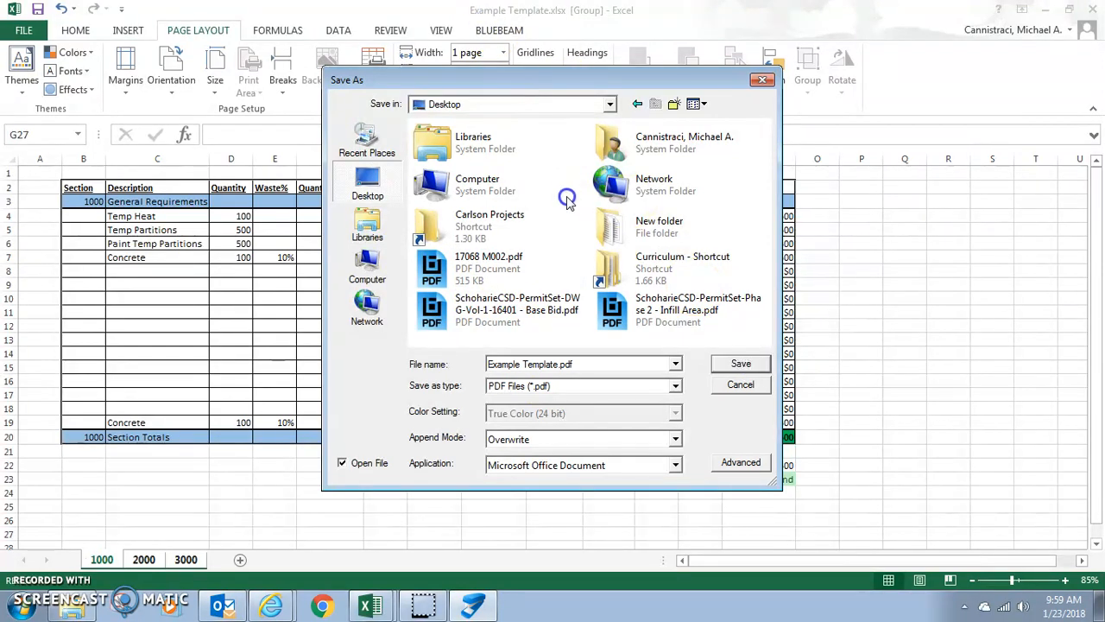
pyautogui.click(745, 363)
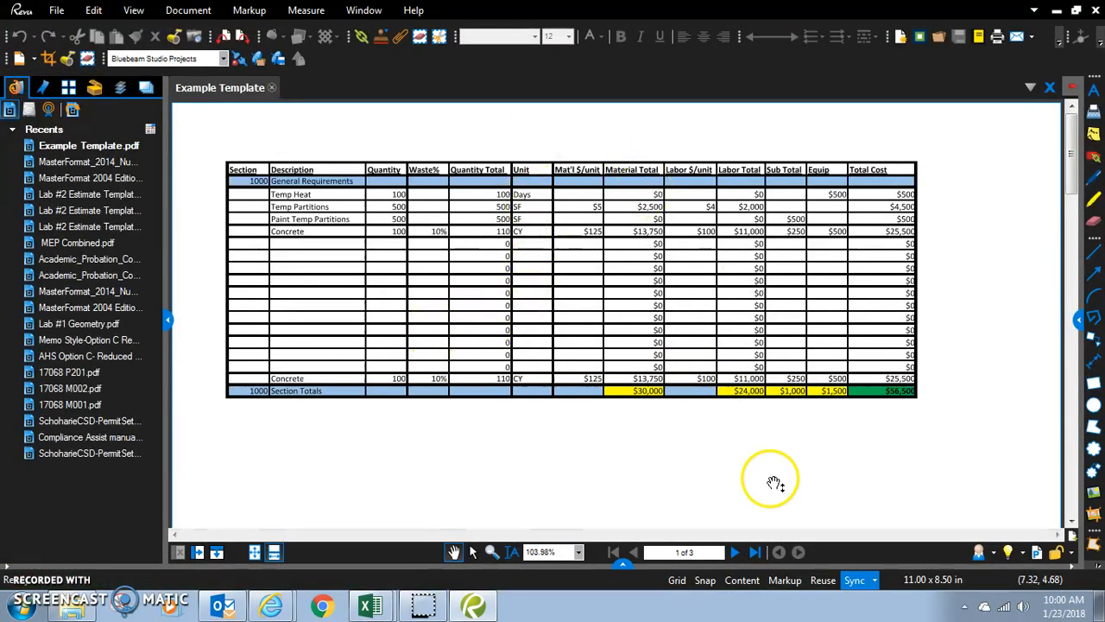
# Step: Examine the first full page of the exported PDF, then inspect the section headings up close on pages 1 through 3
pyautogui.click(255, 554)
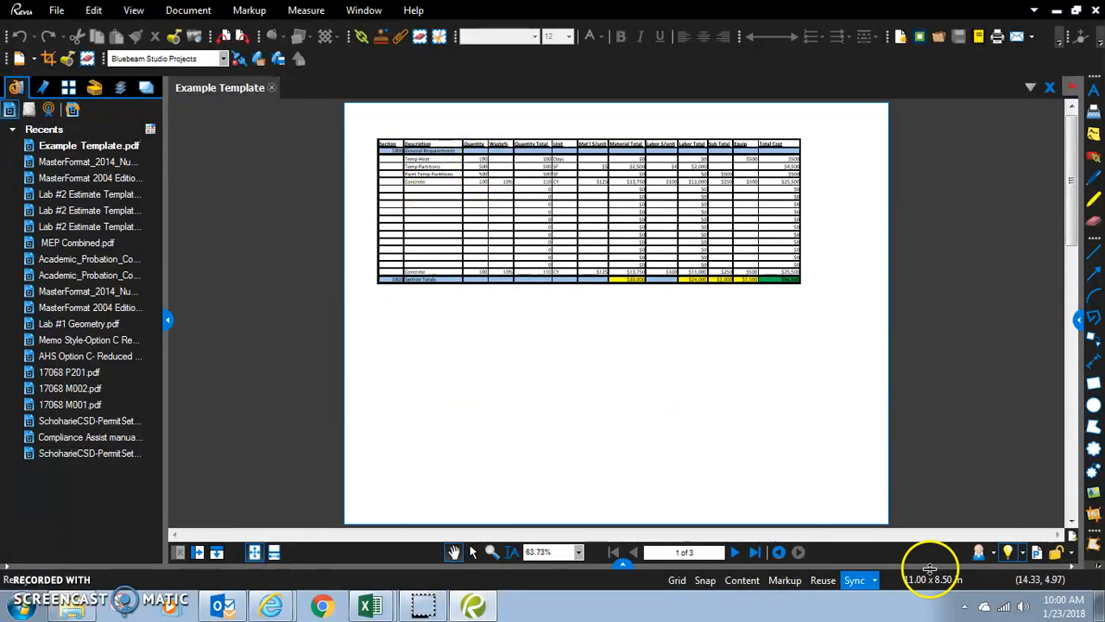
pyautogui.scroll(2, 397, 152)
pyautogui.scroll(4, 397, 152)
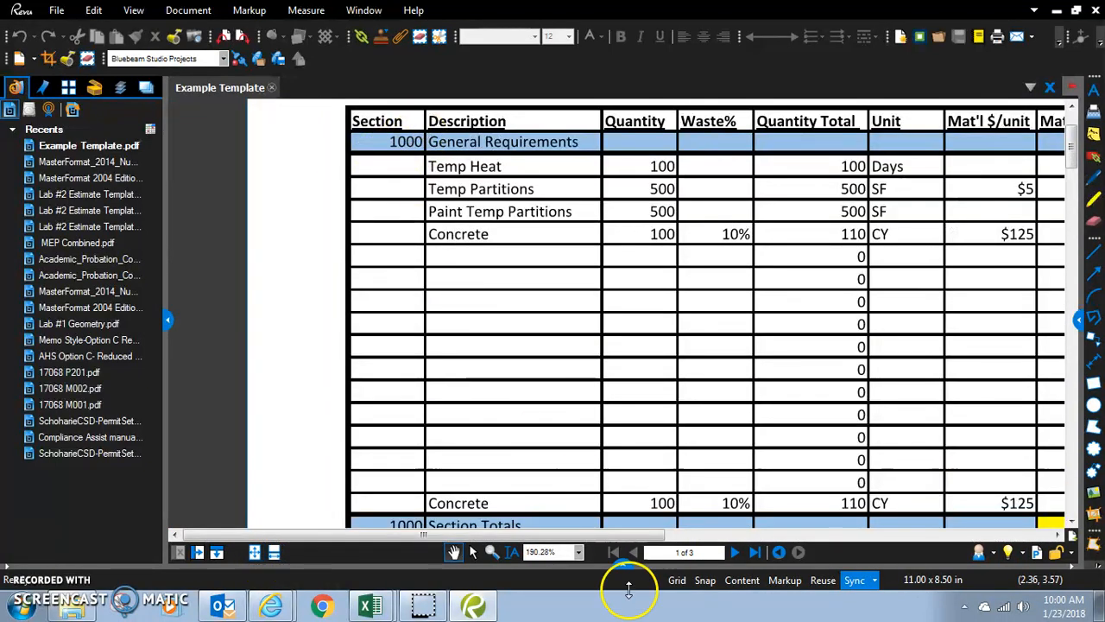
pyautogui.click(736, 553)
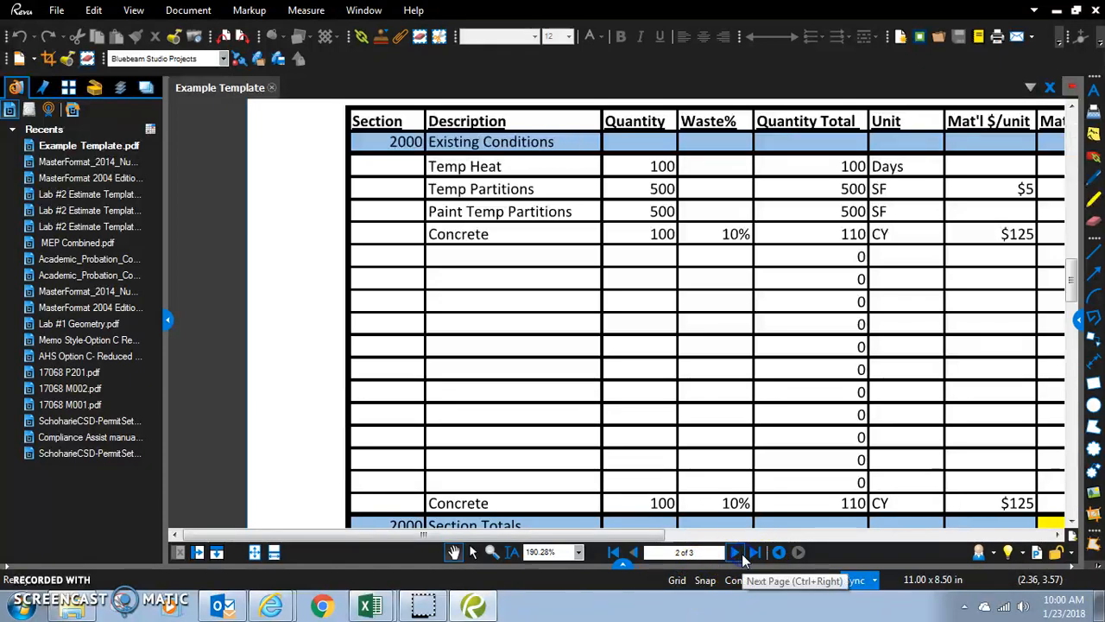
pyautogui.click(736, 552)
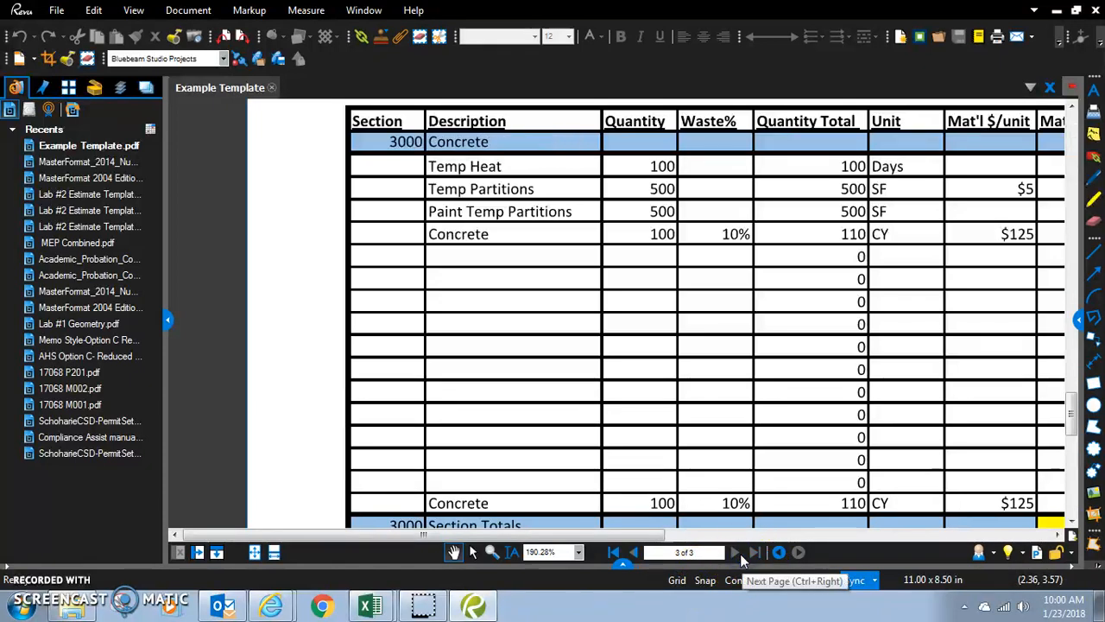
# Step: Check the overall layout of the PDF's last page, then switch back to the Excel workbook
pyautogui.click(802, 555)
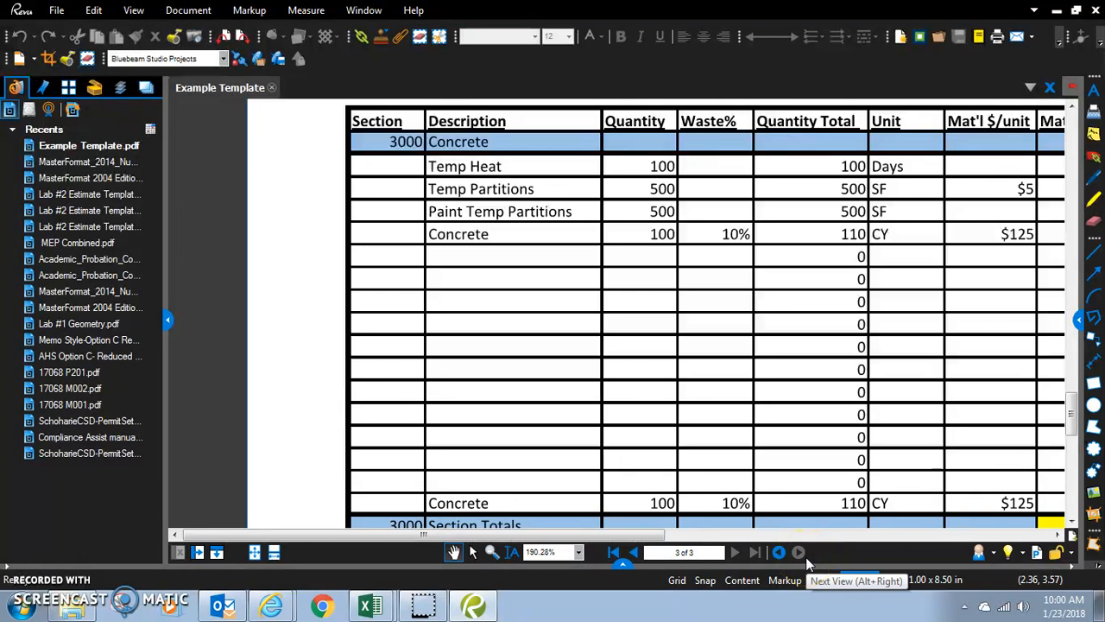
pyautogui.scroll(-2, 483, 240)
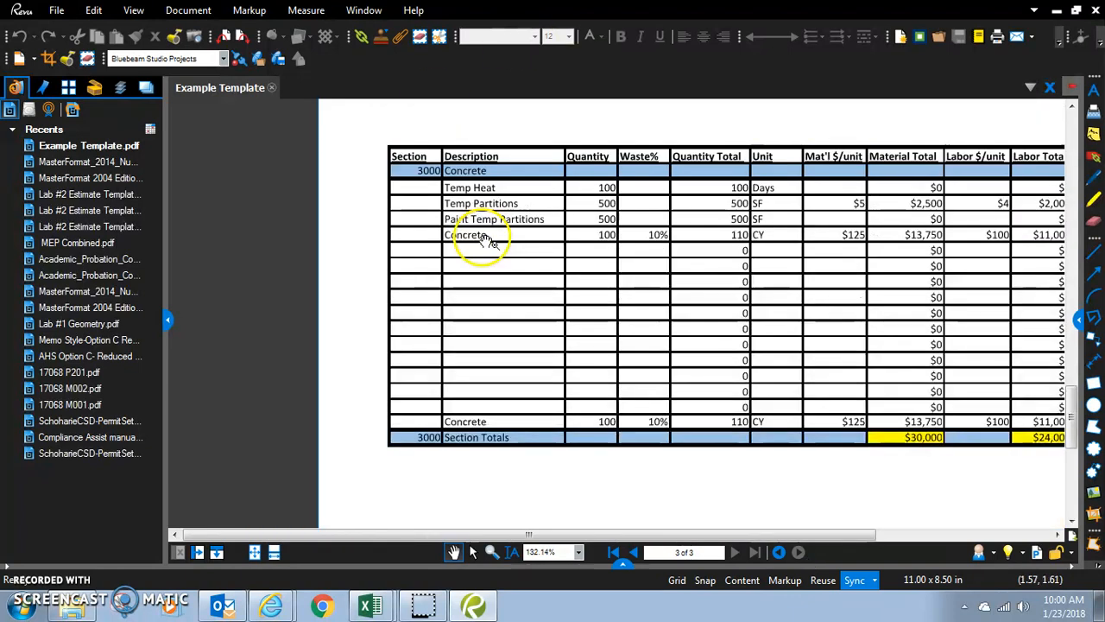
pyautogui.scroll(-2, 491, 240)
pyautogui.scroll(-1, 476, 207)
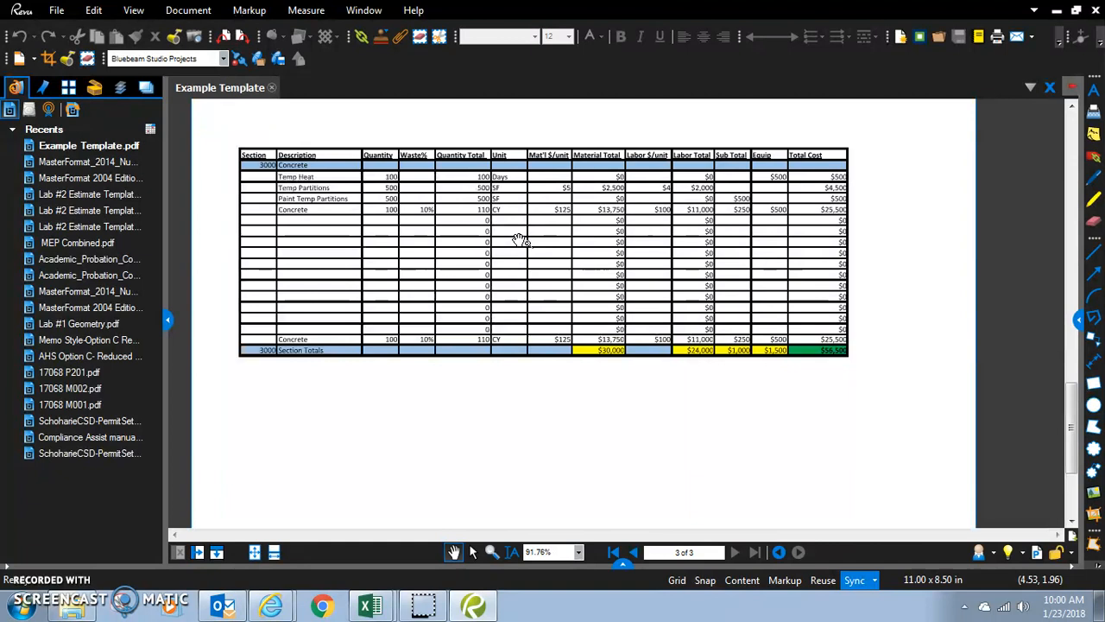
pyautogui.scroll(-1, 695, 168)
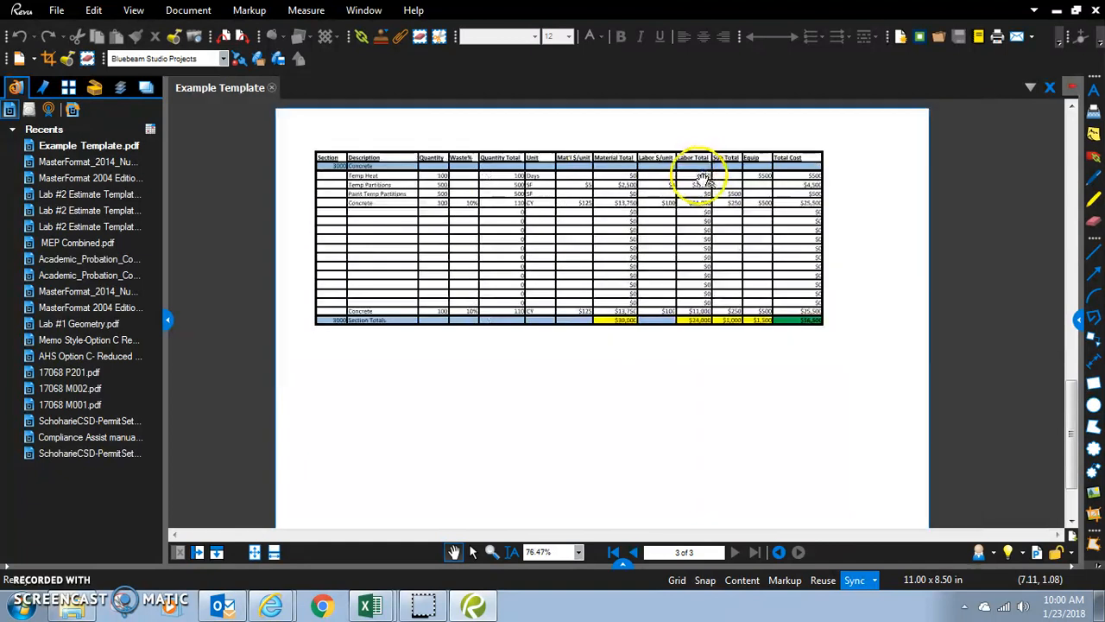
pyautogui.hotkey('alt', 'Tab')
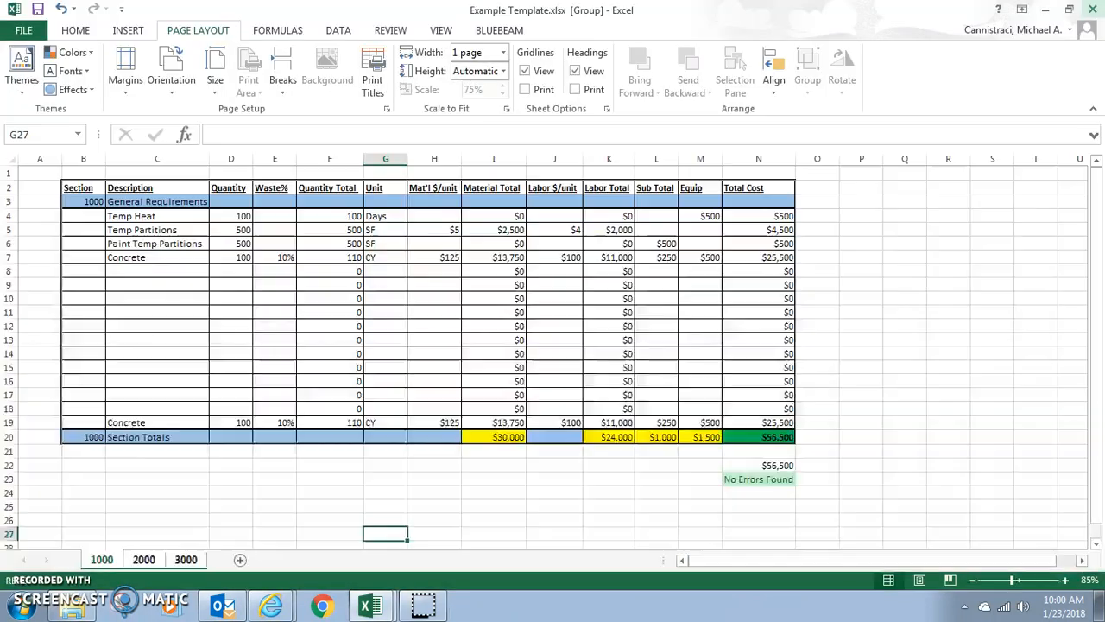